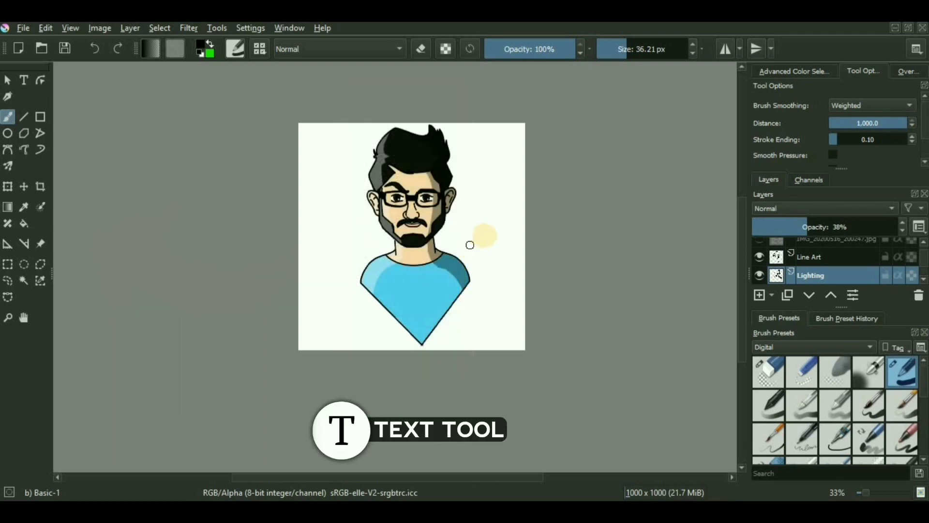
Step: Add a text object reading CARRY in the blank upper-left part of the canvas beside the character's hair
{"action": "left_click_drag", "start_coordinate": [403, 193], "coordinate": [393, 262]}
{"action": "scroll", "coordinate": [397, 232], "scroll_direction": "up", "scroll_amount": 1}
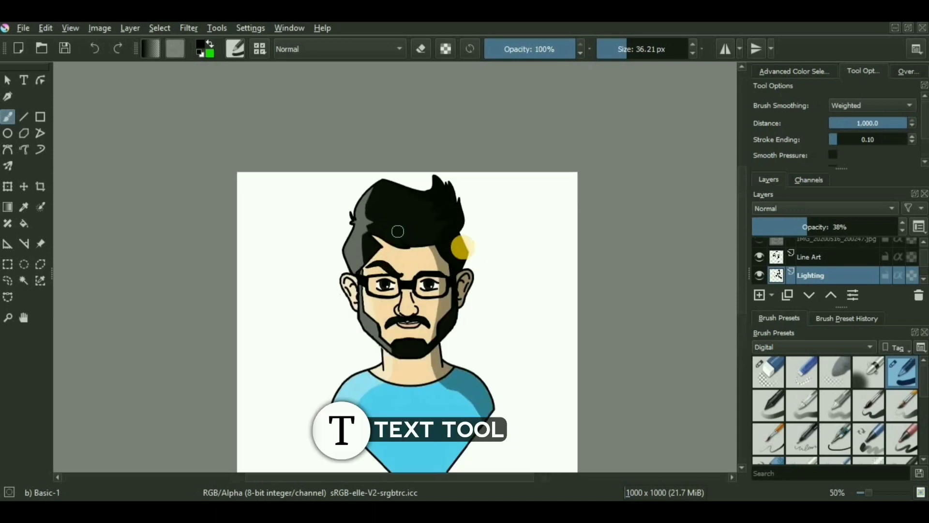
{"action": "scroll", "coordinate": [398, 231], "scroll_direction": "up", "scroll_amount": 1}
{"action": "left_click_drag", "start_coordinate": [469, 247], "coordinate": [538, 253]}
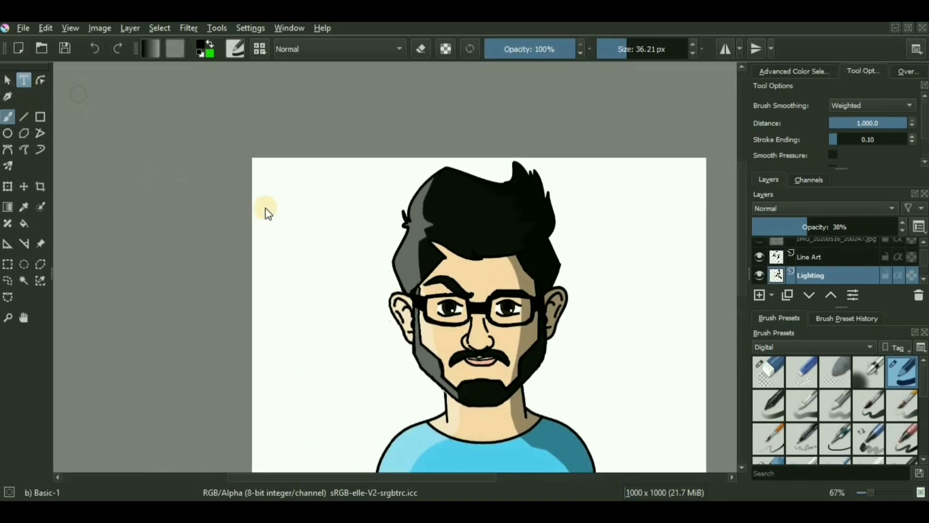
{"action": "left_click_drag", "start_coordinate": [250, 148], "coordinate": [315, 221]}
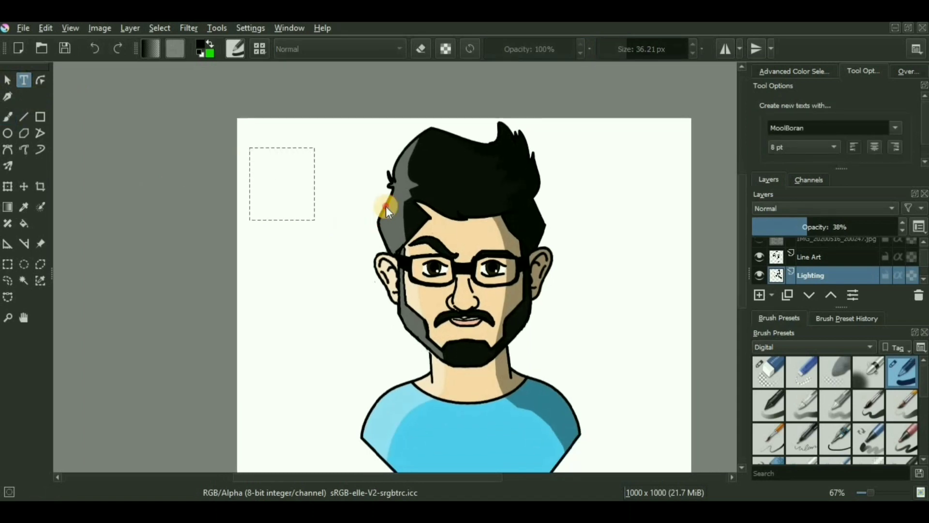
{"action": "left_click_drag", "start_coordinate": [399, 191], "coordinate": [397, 190]}
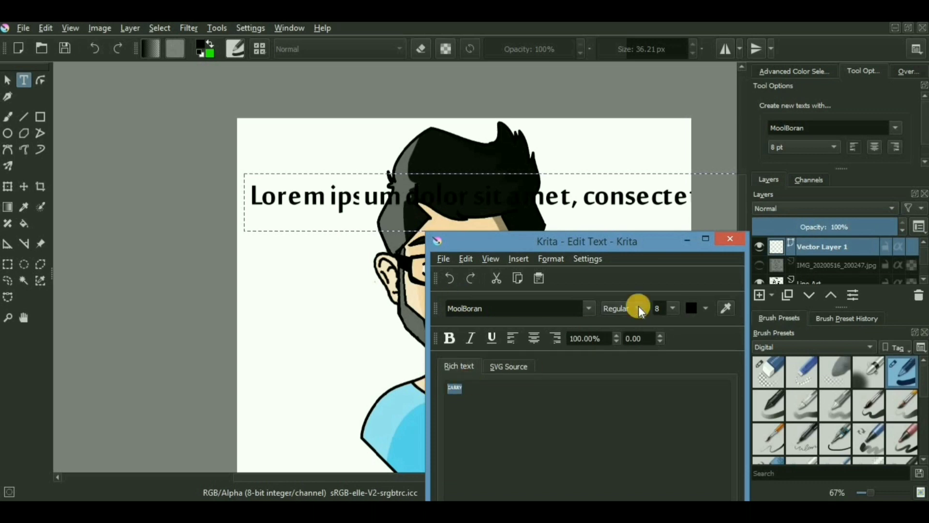
Step: Format the CARRY text as Berlin Sans FB Demi Bold, size 72, italic, underlined and orange
{"action": "left_click", "coordinate": [588, 311]}
{"action": "scroll", "coordinate": [508, 363], "scroll_direction": "down", "scroll_amount": 5}
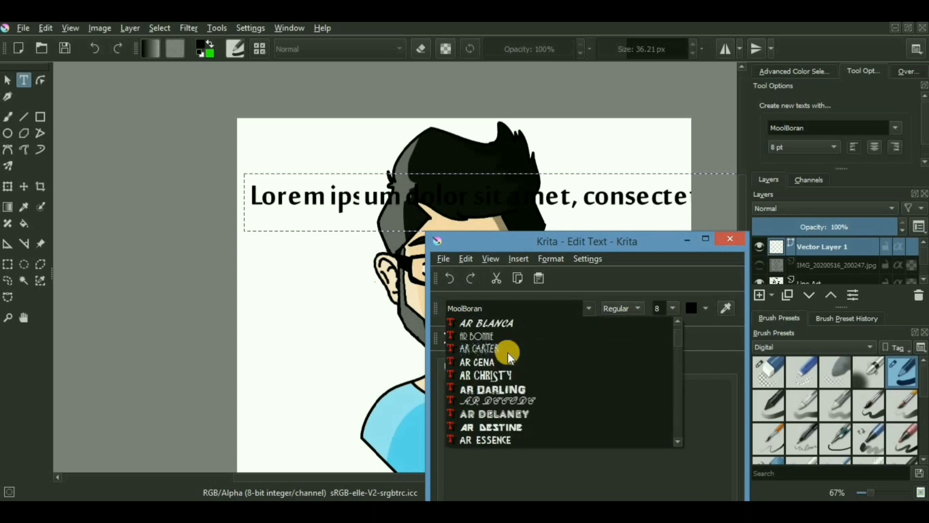
{"action": "scroll", "coordinate": [511, 379], "scroll_direction": "down", "scroll_amount": 4}
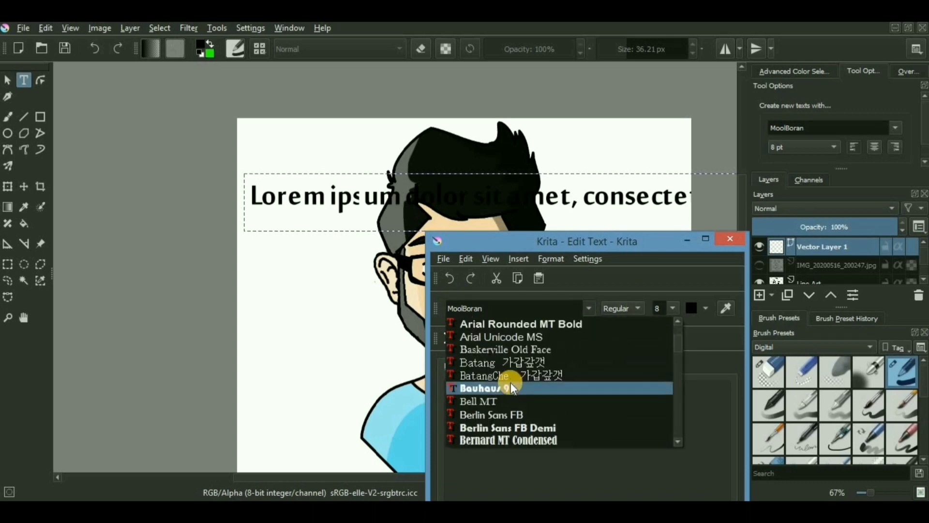
{"action": "left_click", "coordinate": [512, 388]}
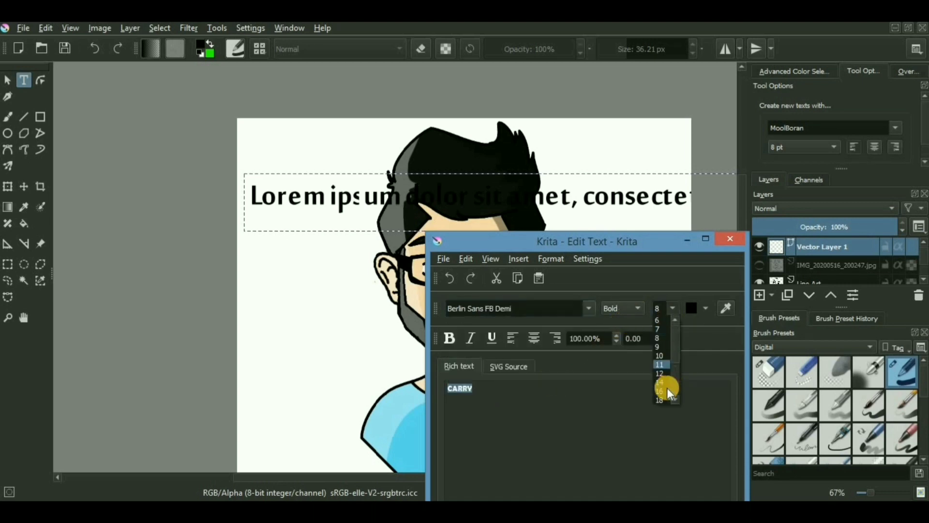
{"action": "left_click", "coordinate": [664, 389]}
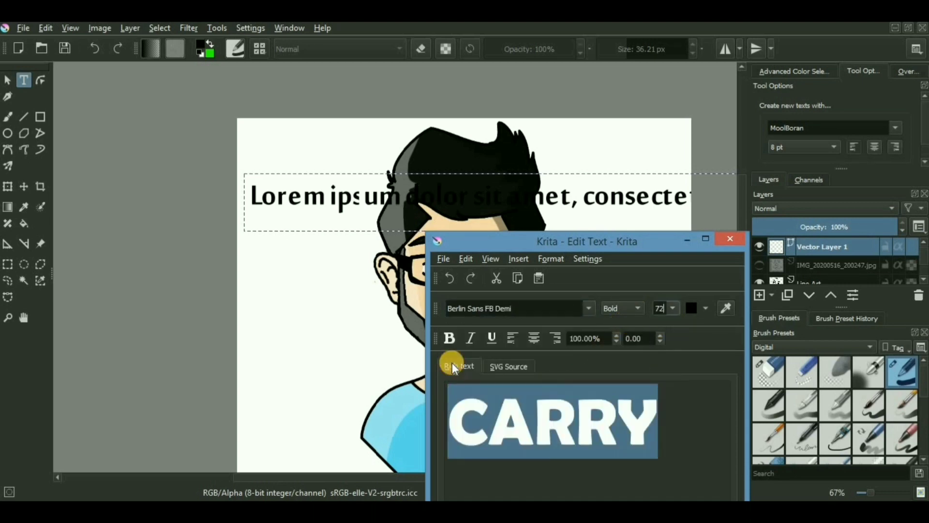
{"action": "left_click", "coordinate": [467, 339]}
{"action": "left_click", "coordinate": [491, 339]}
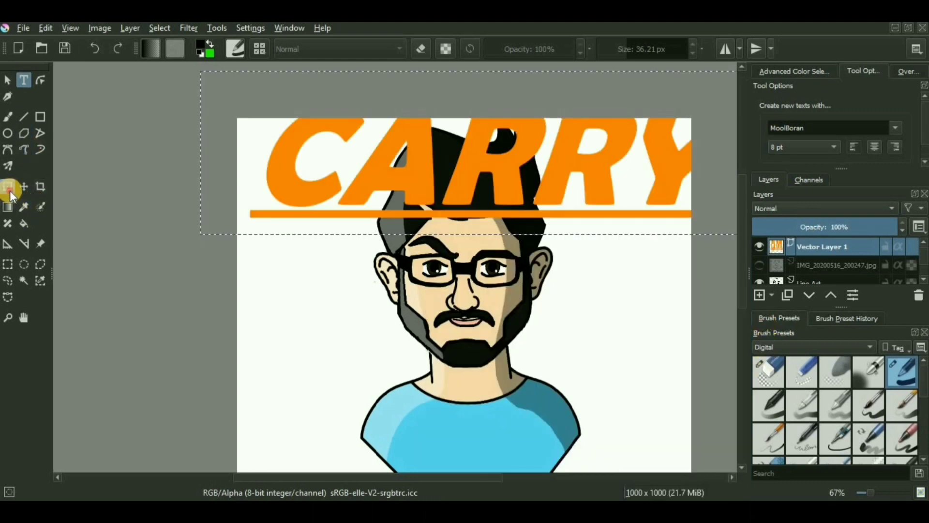
Step: Move the CARRY text down and left across the face and resize it with the Transform tool
{"action": "left_click", "coordinate": [8, 186]}
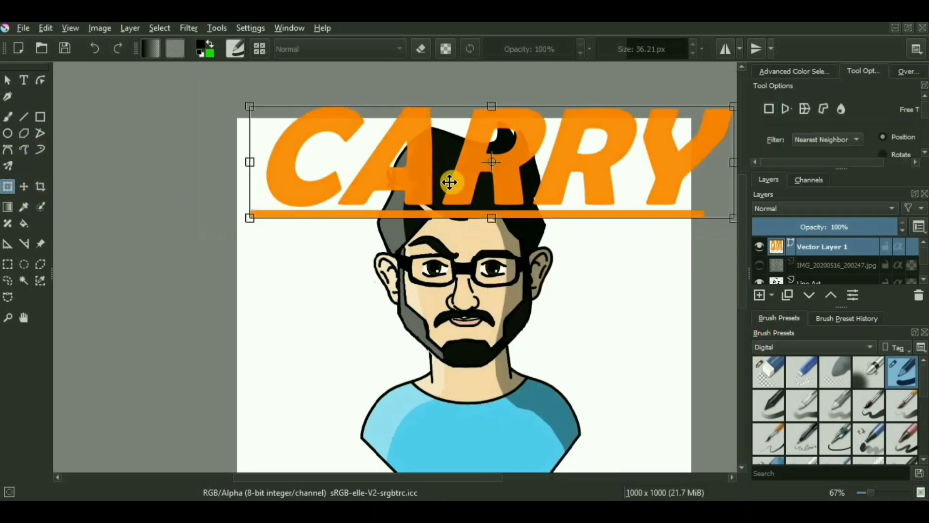
{"action": "left_click_drag", "start_coordinate": [367, 227], "coordinate": [210, 297]}
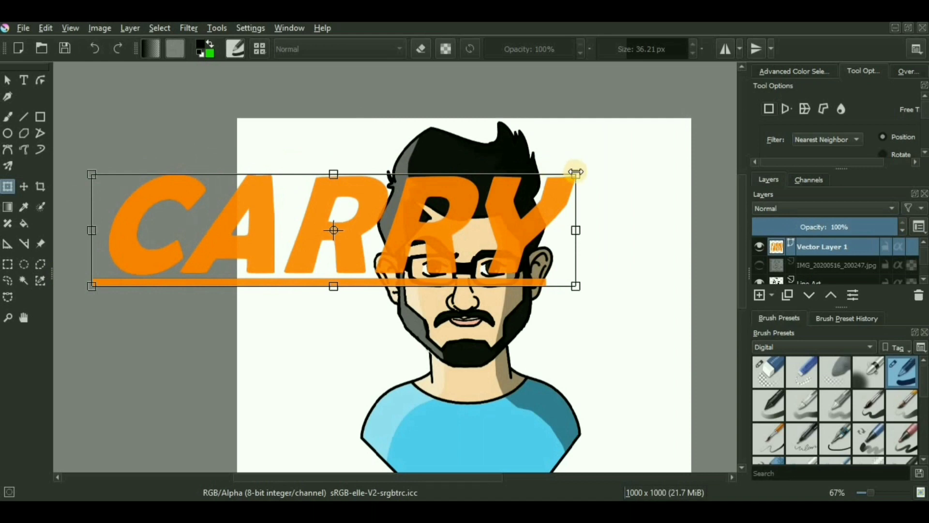
{"action": "left_click_drag", "start_coordinate": [576, 173], "coordinate": [501, 467]}
{"action": "scroll", "coordinate": [508, 256], "scroll_direction": "down", "scroll_amount": 5}
{"action": "left_click_drag", "start_coordinate": [498, 297], "coordinate": [527, 370]}
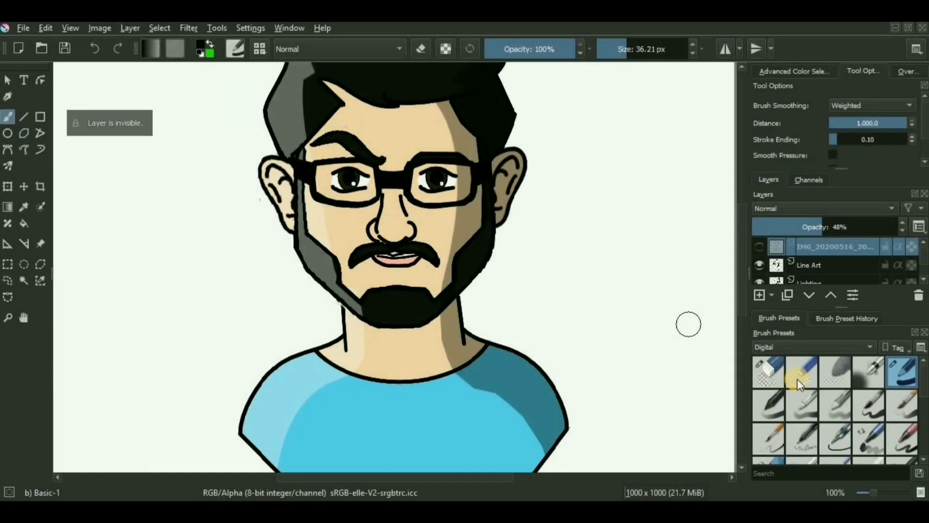
Step: Make the Line Art layer active with the Basic-1 brush preset
{"action": "left_click", "coordinate": [902, 370]}
{"action": "left_click", "coordinate": [823, 268]}
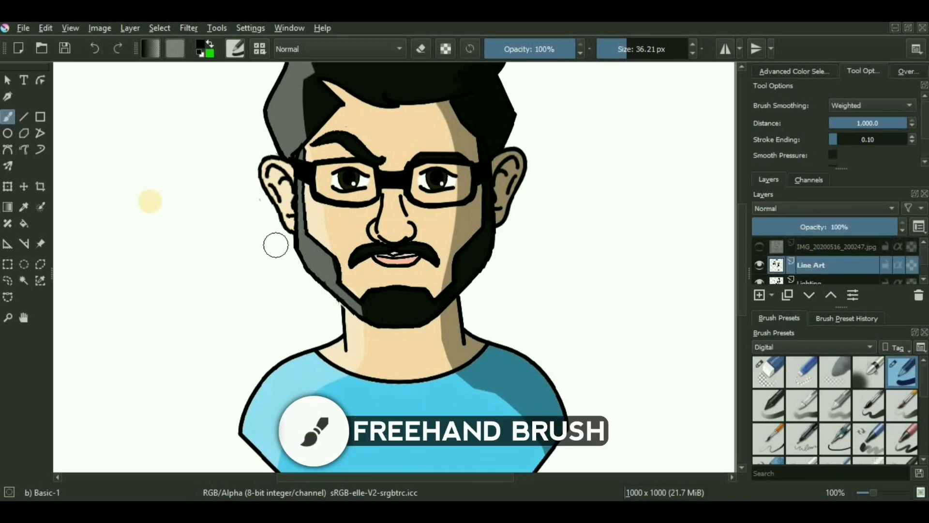
Step: Paint trial wavy freehand brush strokes on the white area left of the face, undoing each one
{"action": "mouse_move", "coordinate": [145, 183]}
{"action": "left_mouse_down"}
{"action": "mouse_move", "coordinate": [138, 254]}
{"action": "mouse_move", "coordinate": [187, 292]}
{"action": "mouse_move", "coordinate": [191, 347]}
{"action": "mouse_move", "coordinate": [141, 421]}
{"action": "left_mouse_up"}
{"action": "scroll", "coordinate": [185, 347], "scroll_direction": "down", "scroll_amount": 1}
{"action": "left_click_drag", "start_coordinate": [218, 329], "coordinate": [259, 295]}
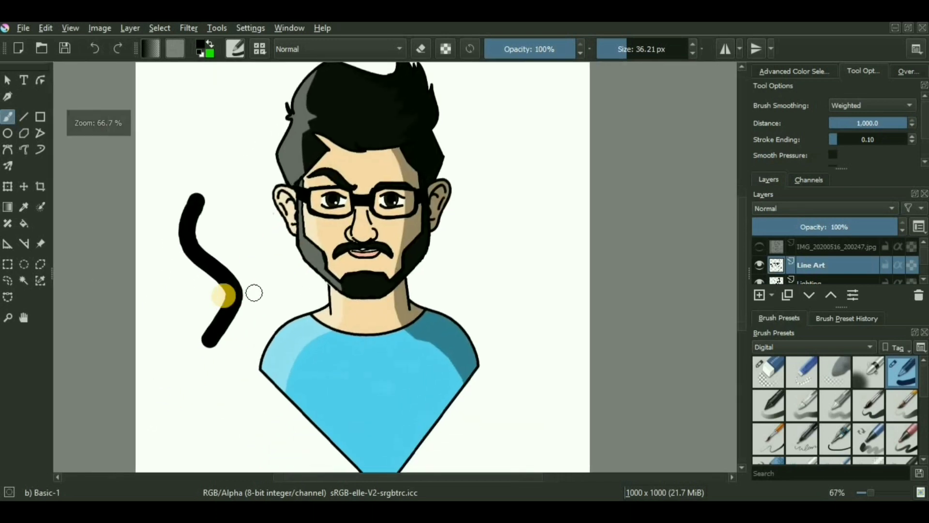
{"action": "scroll", "coordinate": [223, 296], "scroll_direction": "up", "scroll_amount": 1}
{"action": "key", "text": "ctrl+z"}
{"action": "mouse_move", "coordinate": [235, 135]}
{"action": "left_mouse_down"}
{"action": "mouse_move", "coordinate": [191, 168]}
{"action": "mouse_move", "coordinate": [212, 199]}
{"action": "mouse_move", "coordinate": [225, 254]}
{"action": "mouse_move", "coordinate": [175, 292]}
{"action": "mouse_move", "coordinate": [209, 345]}
{"action": "mouse_move", "coordinate": [210, 387]}
{"action": "left_mouse_up"}
{"action": "key", "text": "ctrl+z"}
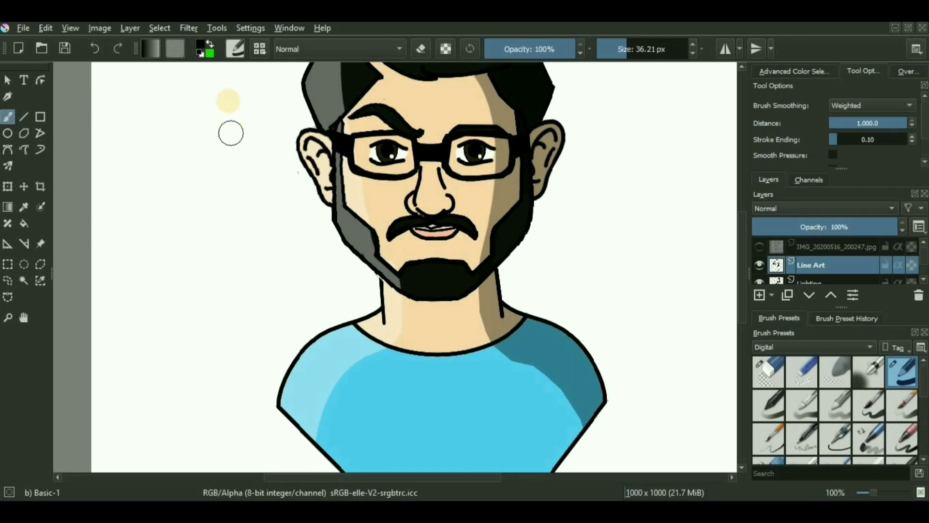
{"action": "mouse_move", "coordinate": [227, 101]}
{"action": "left_mouse_down"}
{"action": "mouse_move", "coordinate": [205, 110]}
{"action": "mouse_move", "coordinate": [209, 155]}
{"action": "mouse_move", "coordinate": [237, 217]}
{"action": "mouse_move", "coordinate": [207, 285]}
{"action": "mouse_move", "coordinate": [216, 390]}
{"action": "left_mouse_up"}
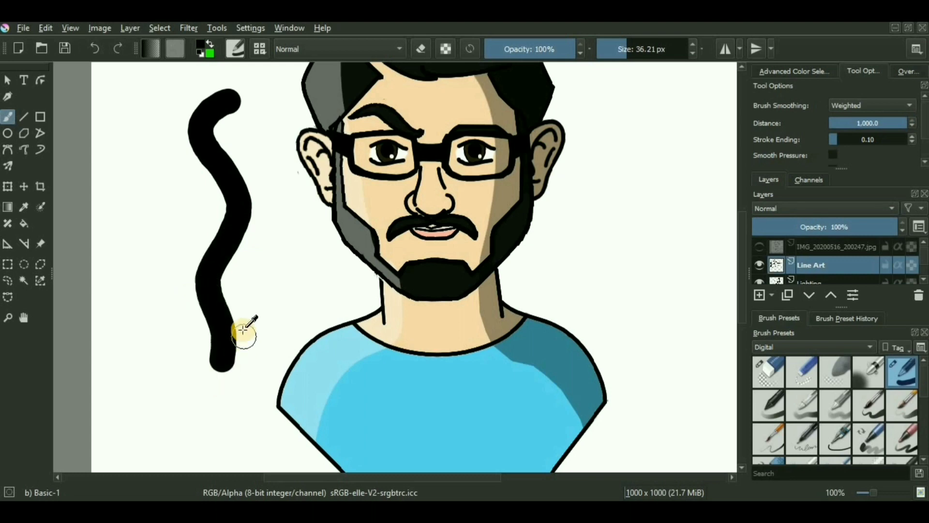
{"action": "key", "text": "ctrl+z"}
Step: Draw two connected thick lines left of the face with the Line tool and undo them
{"action": "left_click", "coordinate": [23, 117]}
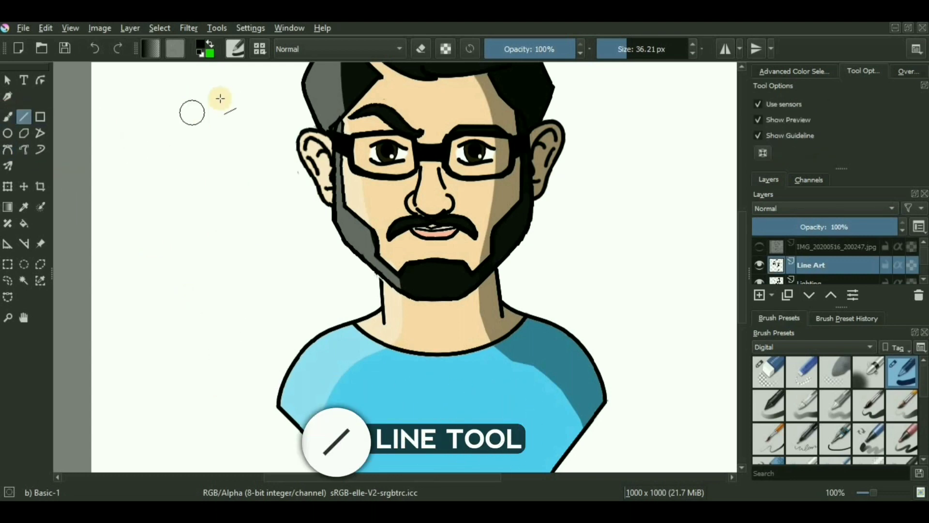
{"action": "left_click_drag", "start_coordinate": [221, 74], "coordinate": [209, 105]}
{"action": "mouse_move", "coordinate": [209, 104]}
{"action": "left_mouse_down"}
{"action": "mouse_move", "coordinate": [278, 173]}
{"action": "mouse_move", "coordinate": [235, 223]}
{"action": "left_mouse_up"}
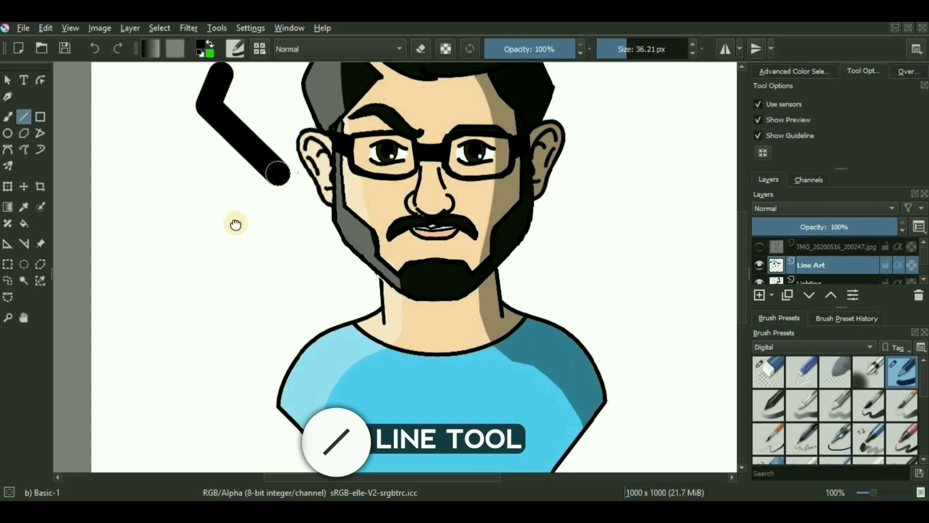
{"action": "key", "text": "ctrl+z"}
{"action": "scroll", "coordinate": [234, 188], "scroll_direction": "down", "scroll_amount": 1}
{"action": "key", "text": "ctrl+z"}
Step: Draw a zigzag outline of connected thick black lines down the left side of the head with the Line tool
{"action": "left_click_drag", "start_coordinate": [232, 161], "coordinate": [231, 212]}
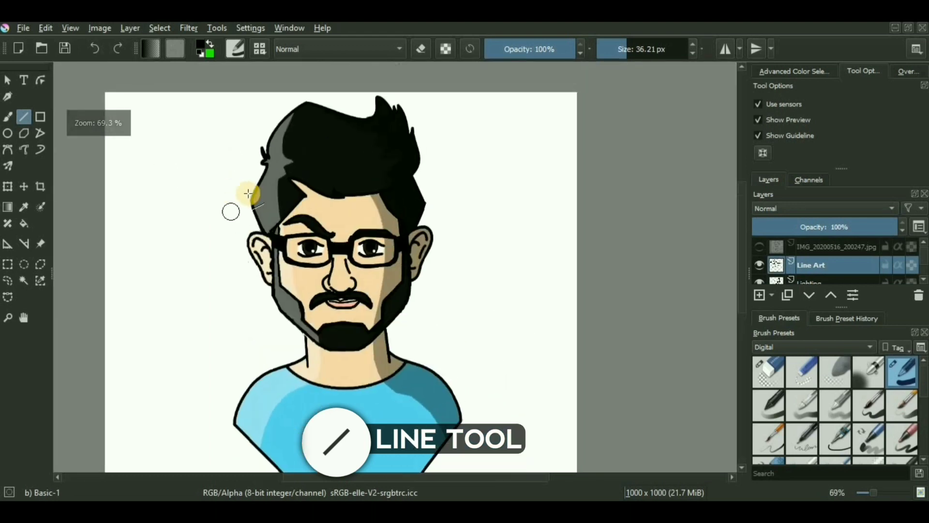
{"action": "scroll", "coordinate": [248, 163], "scroll_direction": "up", "scroll_amount": 1}
{"action": "mouse_move", "coordinate": [241, 150]}
{"action": "left_mouse_down"}
{"action": "mouse_move", "coordinate": [232, 188]}
{"action": "mouse_move", "coordinate": [207, 215]}
{"action": "left_mouse_up"}
{"action": "left_click_drag", "start_coordinate": [207, 215], "coordinate": [224, 252]}
{"action": "mouse_move", "coordinate": [224, 252]}
{"action": "left_mouse_down"}
{"action": "mouse_move", "coordinate": [218, 215]}
{"action": "mouse_move", "coordinate": [206, 236]}
{"action": "left_mouse_up"}
{"action": "left_click_drag", "start_coordinate": [206, 236], "coordinate": [248, 299]}
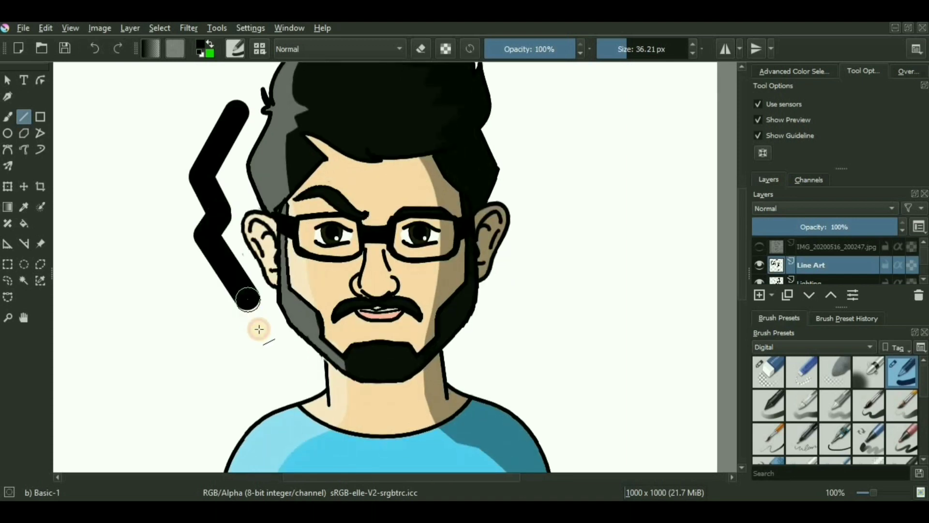
Step: Extend the thick line outline around the left shoulder and down along the shirt's left edge to its tip
{"action": "left_click_drag", "start_coordinate": [258, 330], "coordinate": [260, 333]}
{"action": "left_click_drag", "start_coordinate": [260, 333], "coordinate": [299, 371]}
{"action": "left_click_drag", "start_coordinate": [299, 371], "coordinate": [190, 378]}
{"action": "scroll", "coordinate": [183, 224], "scroll_direction": "down", "scroll_amount": 5}
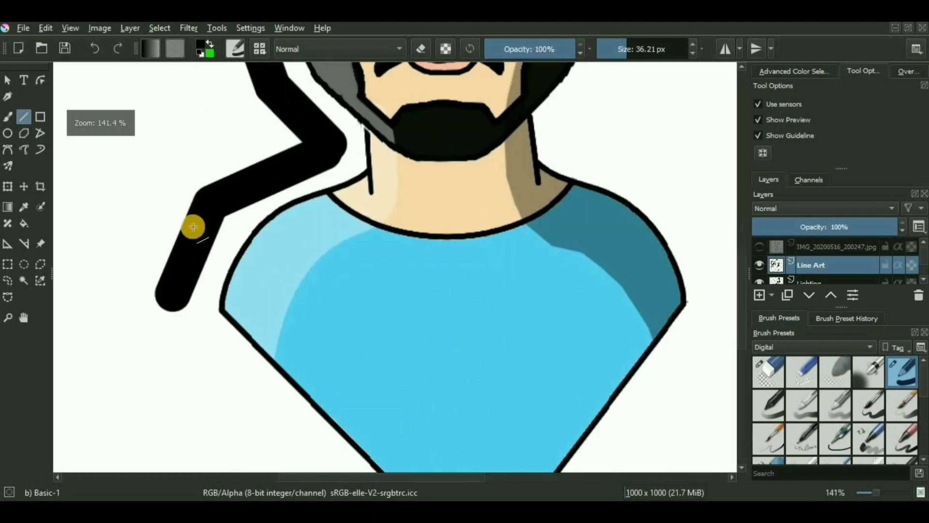
{"action": "scroll", "coordinate": [190, 234], "scroll_direction": "down", "scroll_amount": 2}
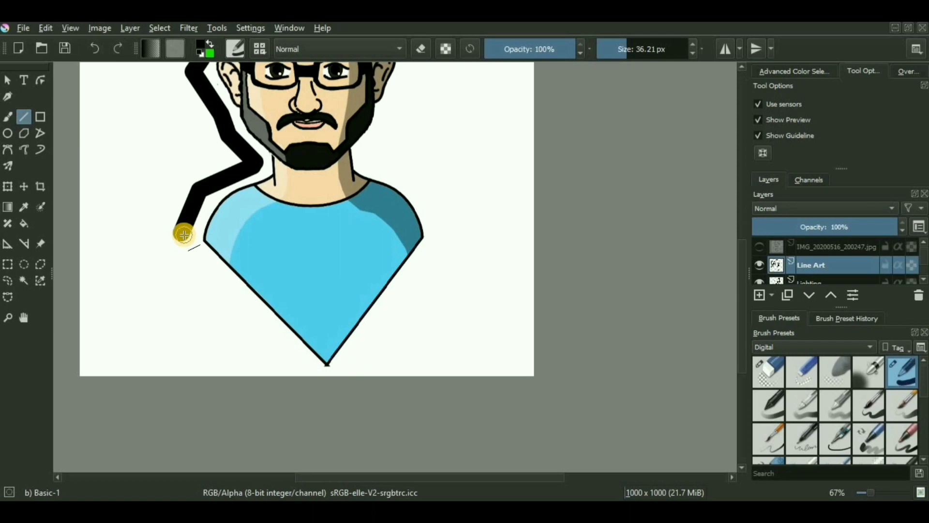
{"action": "left_click_drag", "start_coordinate": [179, 234], "coordinate": [448, 235]}
Step: Try continuing the outline around the right shoulder, and undo the line segments on the right side
{"action": "left_click_drag", "start_coordinate": [447, 235], "coordinate": [442, 189]}
{"action": "left_click_drag", "start_coordinate": [443, 188], "coordinate": [369, 252]}
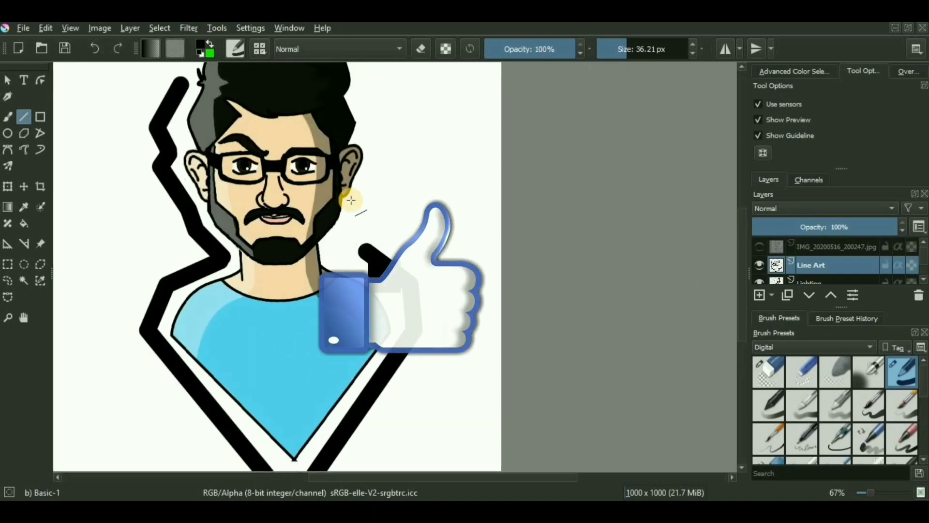
{"action": "key", "text": "ctrl+z"}
{"action": "key", "text": "ctrl+z"}
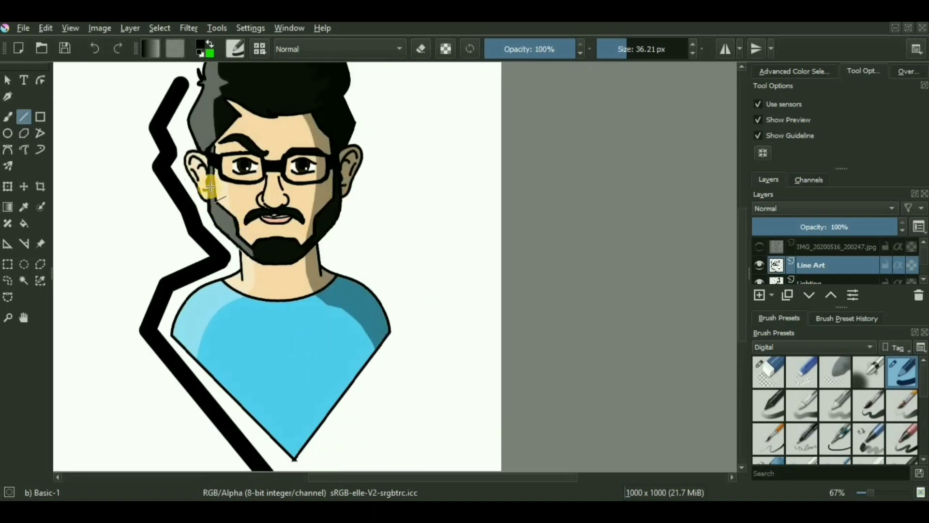
{"action": "scroll", "coordinate": [210, 186], "scroll_direction": "down", "scroll_amount": 1}
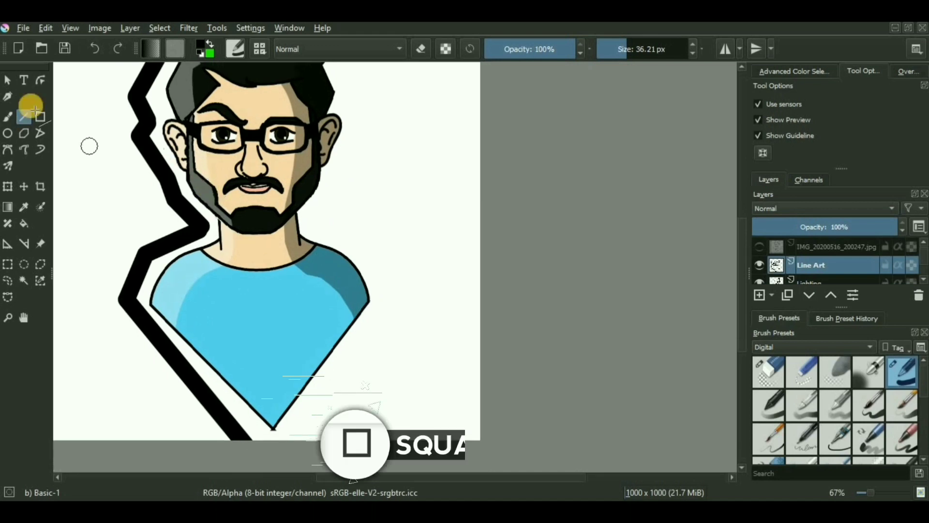
Step: Draw an unfilled rectangle with a brush outline to the right of the character's neck
{"action": "left_click", "coordinate": [26, 150]}
{"action": "mouse_move", "coordinate": [161, 170]}
{"action": "left_mouse_down"}
{"action": "mouse_move", "coordinate": [119, 188]}
{"action": "mouse_move", "coordinate": [114, 235]}
{"action": "left_mouse_up"}
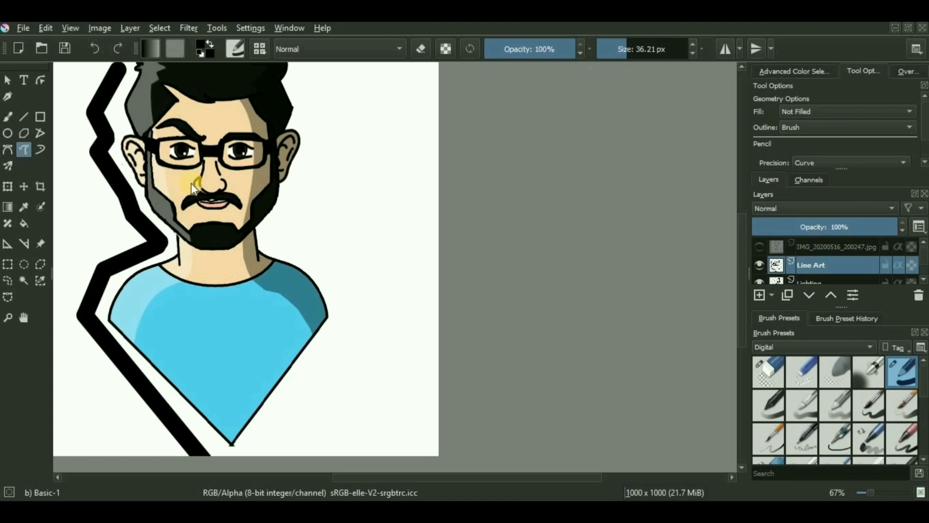
{"action": "left_click", "coordinate": [40, 117]}
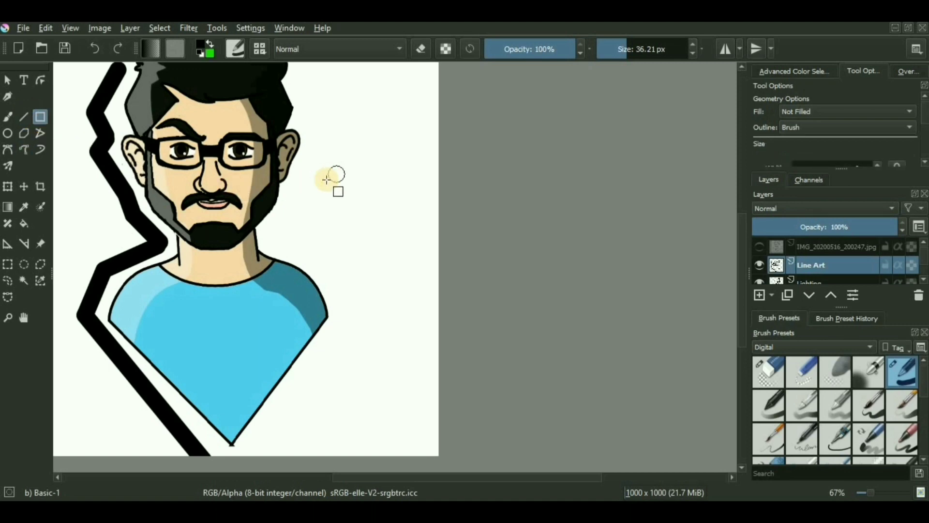
{"action": "left_click_drag", "start_coordinate": [302, 187], "coordinate": [408, 270]}
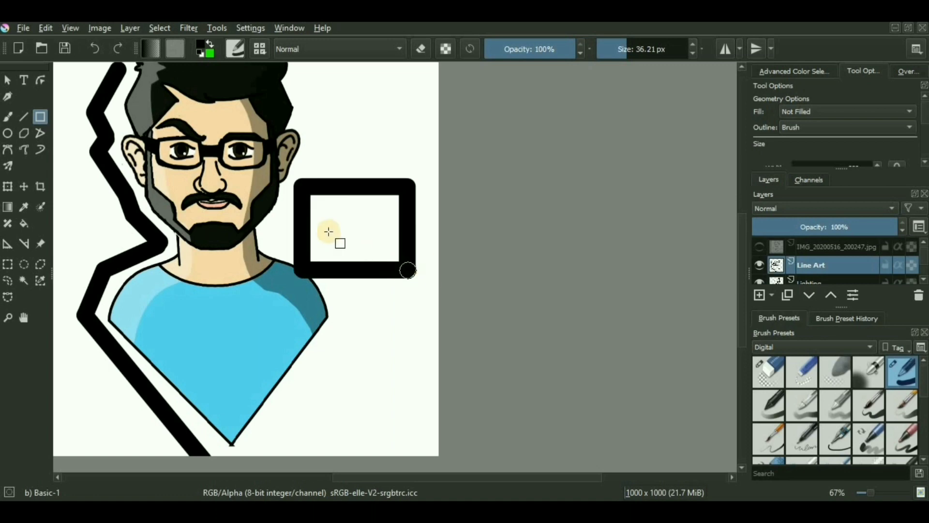
Step: Draw a second rectangle filled with the foreground color, overlapping the first one
{"action": "left_click", "coordinate": [814, 110]}
{"action": "left_click", "coordinate": [812, 127]}
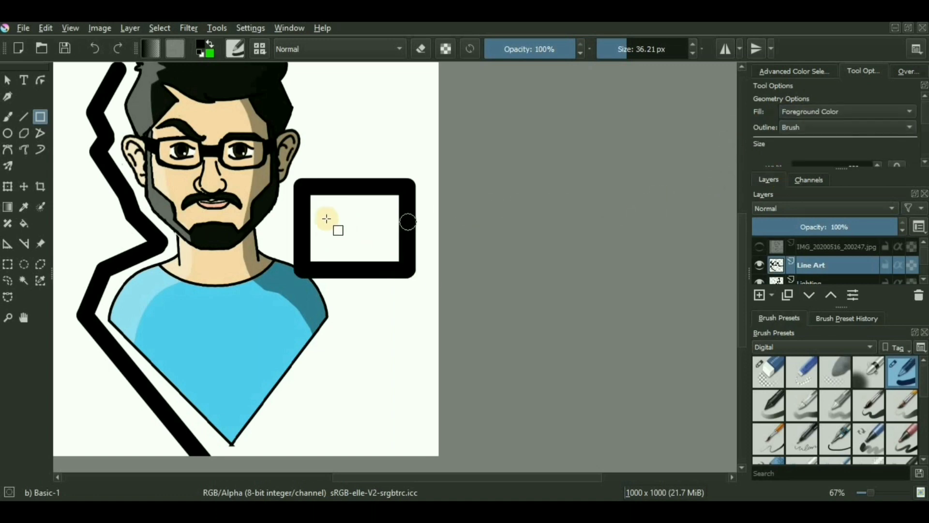
{"action": "left_click_drag", "start_coordinate": [327, 223], "coordinate": [425, 321]}
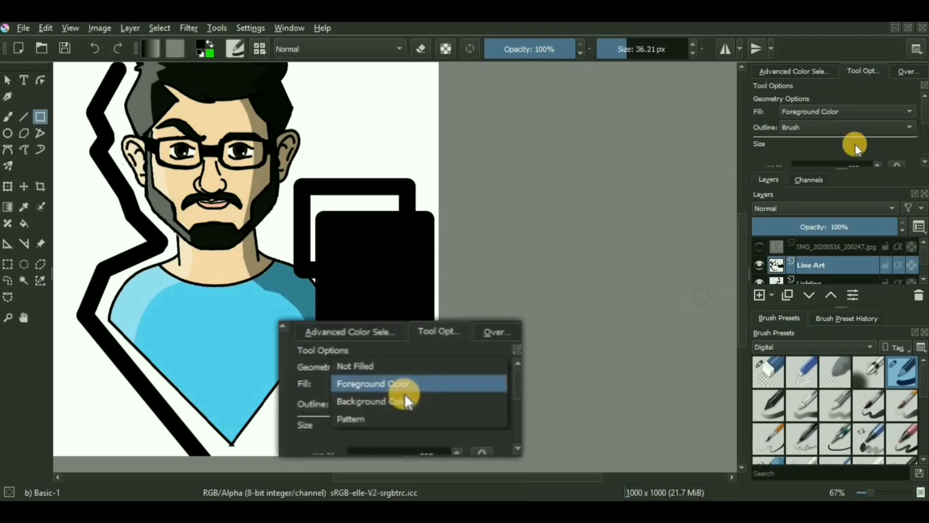
Step: Draw a third rectangle filled with the background color, offset below and right of the black one
{"action": "left_click", "coordinate": [842, 118]}
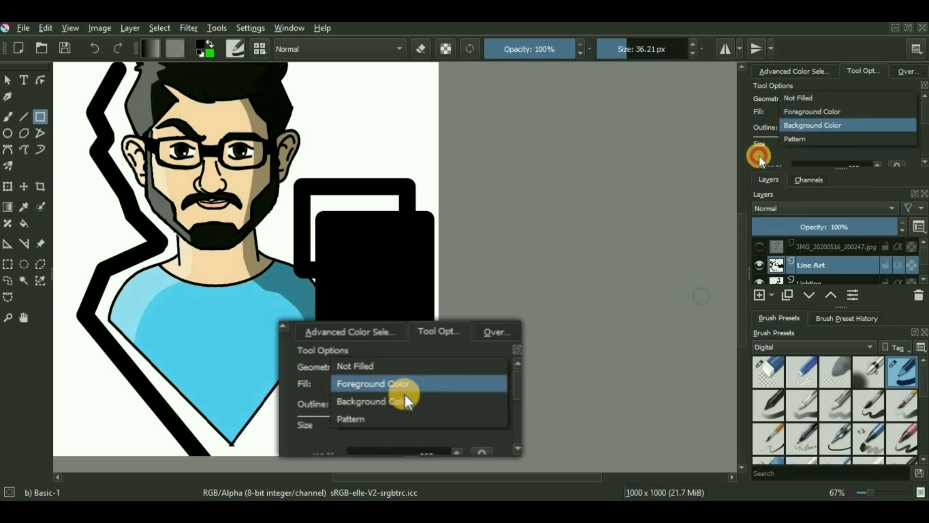
{"action": "left_click", "coordinate": [832, 125]}
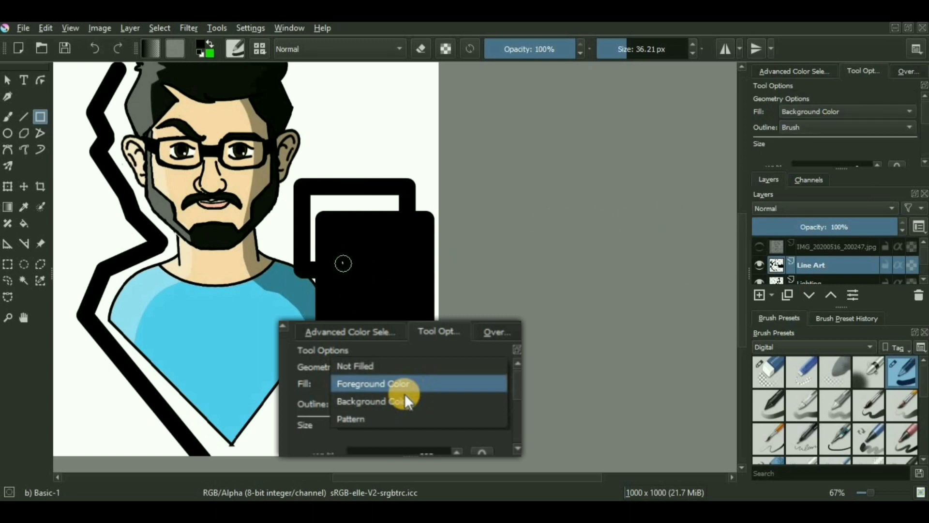
{"action": "left_click_drag", "start_coordinate": [342, 263], "coordinate": [442, 368]}
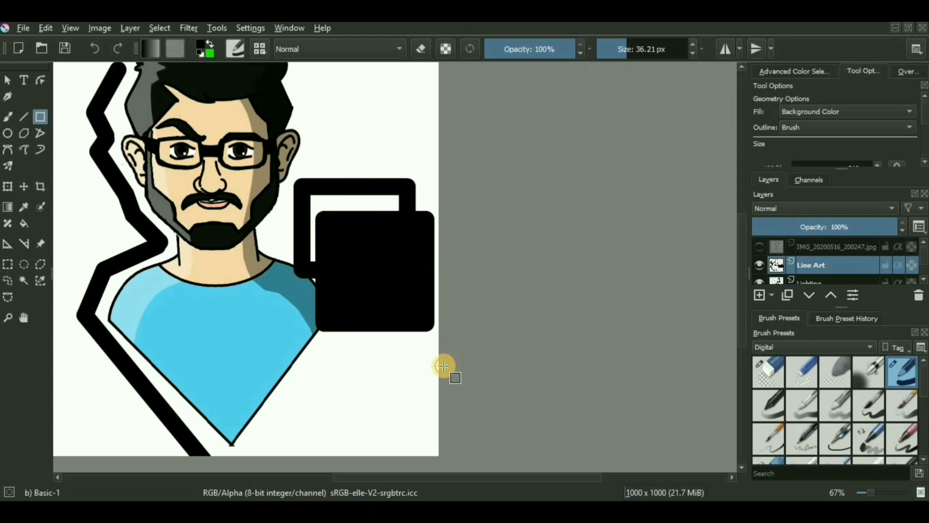
{"action": "left_click", "coordinate": [389, 307]}
Step: Undo the trial rectangles to the right of the character
{"action": "key", "text": "ctrl+z"}
{"action": "key", "text": "ctrl+z"}
{"action": "key", "text": "ctrl+z"}
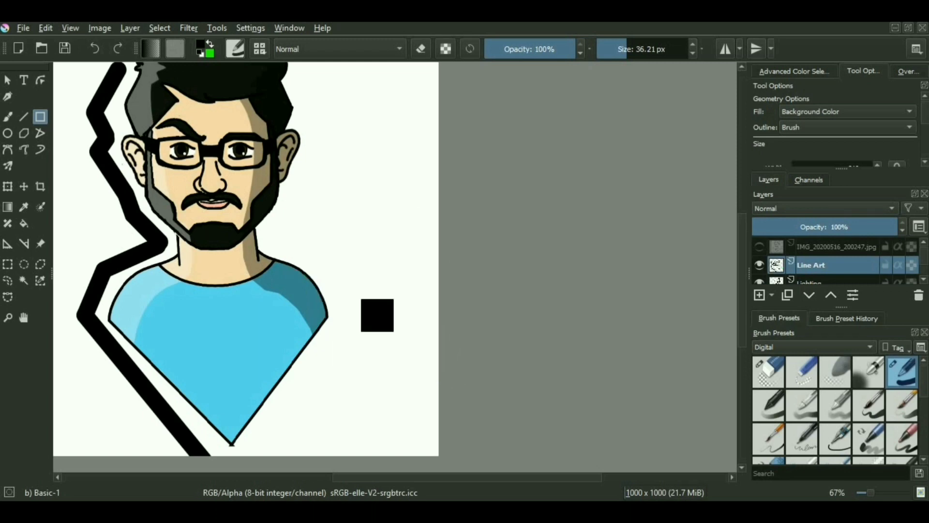
Step: Draw a circle with a black brush outline and green background-color fill over the area right of the neck
{"action": "left_click", "coordinate": [7, 134]}
{"action": "left_click_drag", "start_coordinate": [265, 182], "coordinate": [402, 305]}
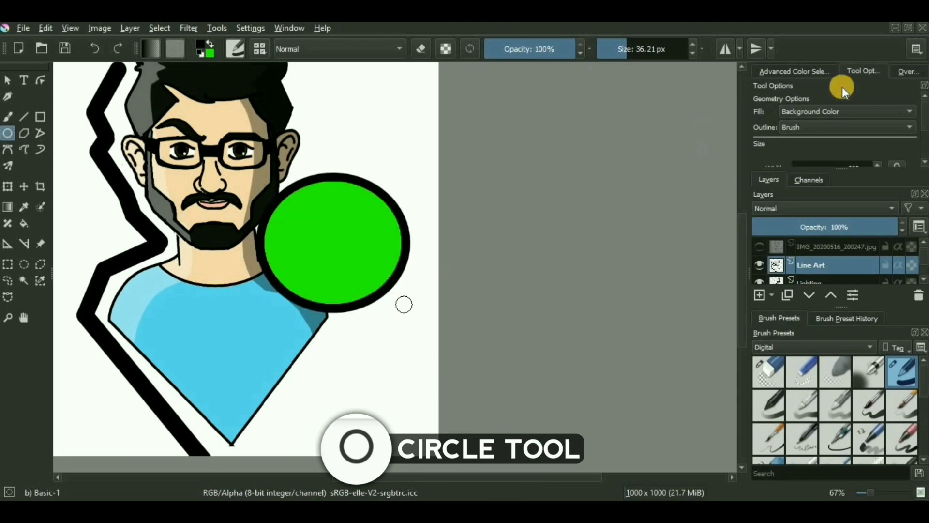
Step: Draw a second circle with a brush outline and foreground-color fill, overlapping the lower part of the green circle
{"action": "left_click", "coordinate": [814, 113]}
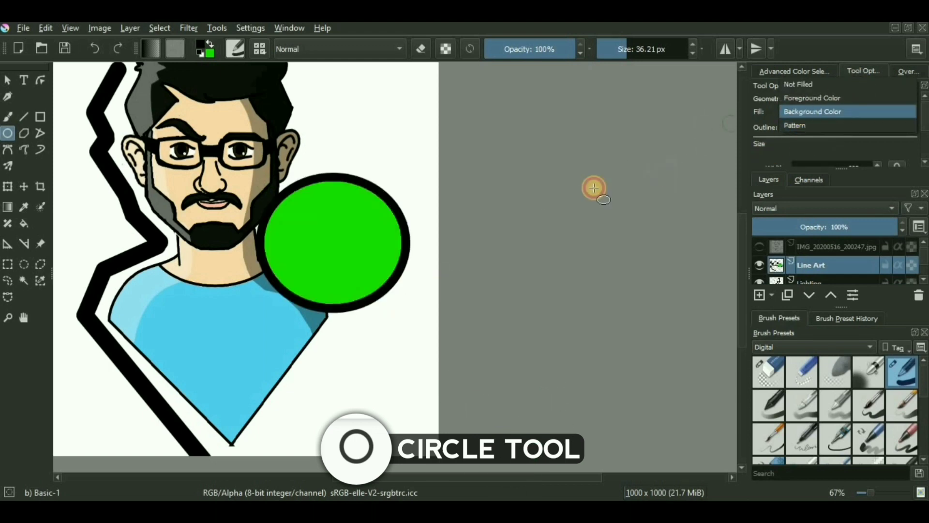
{"action": "left_click", "coordinate": [594, 187]}
{"action": "left_click", "coordinate": [815, 111]}
{"action": "left_click", "coordinate": [801, 96]}
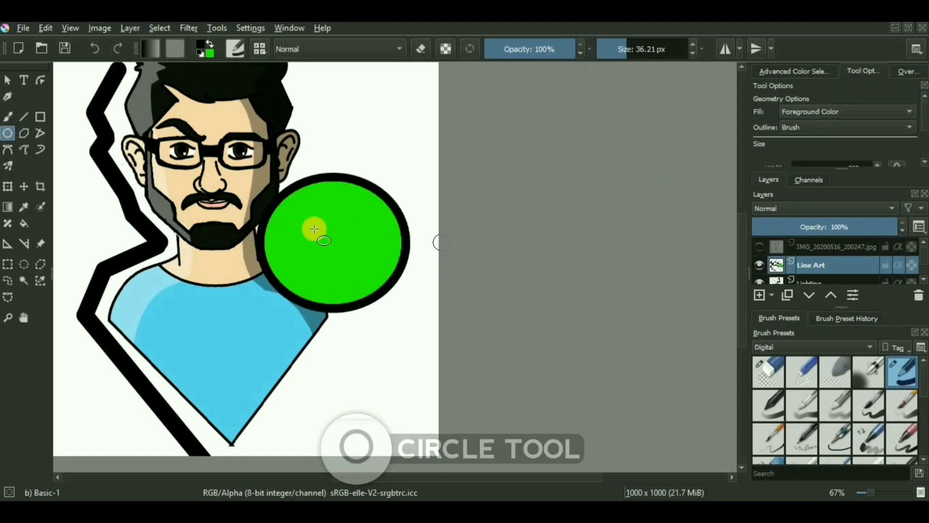
{"action": "left_click_drag", "start_coordinate": [276, 246], "coordinate": [396, 366]}
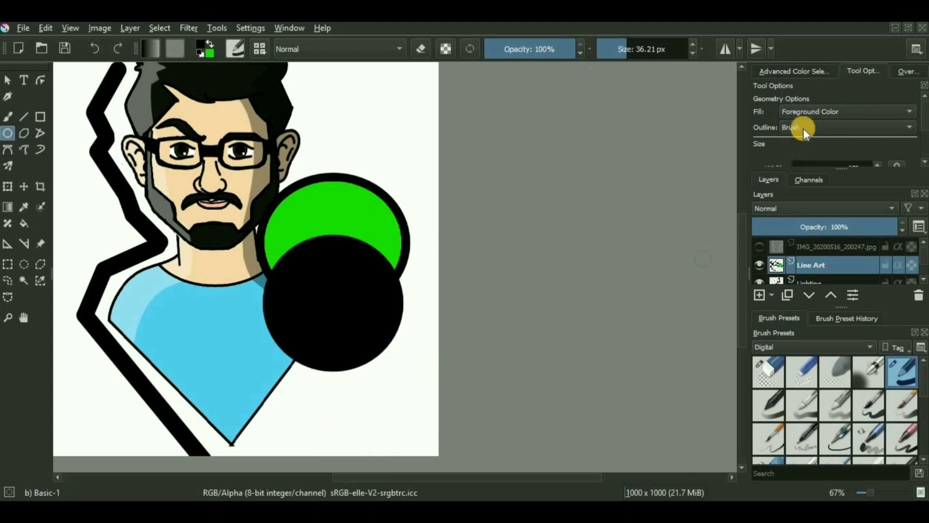
Step: Draw a third circle with no fill and a brush outline, overlapping the lower part of the black circle
{"action": "left_click", "coordinate": [811, 112]}
{"action": "left_click", "coordinate": [812, 100]}
{"action": "left_click_drag", "start_coordinate": [279, 308], "coordinate": [413, 422]}
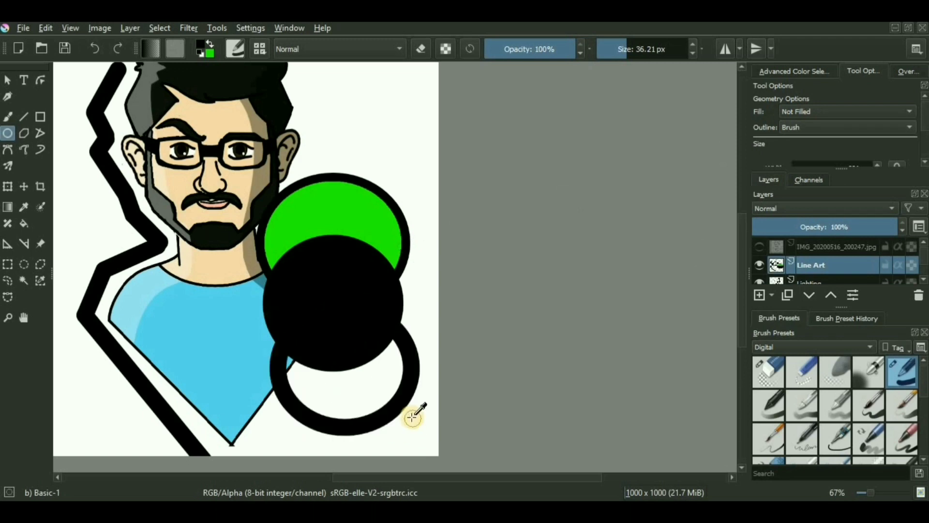
Step: Undo the three trial circles beside the character
{"action": "key", "text": "ctrl+z"}
{"action": "key", "text": "ctrl+z"}
{"action": "key", "text": "ctrl+z"}
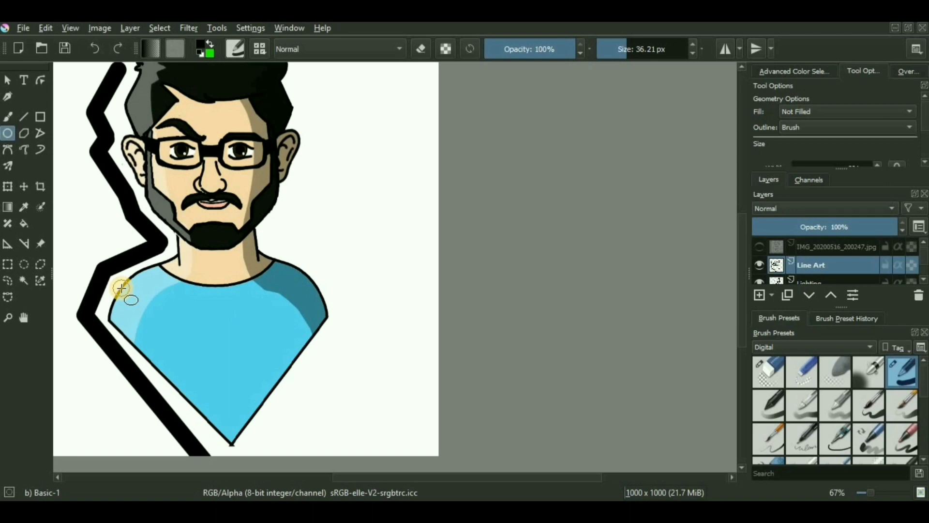
Step: Draw a closed polygon with background-color fill and an 11.48 px brush outline to the right of the face, and undo it
{"action": "left_click", "coordinate": [25, 135]}
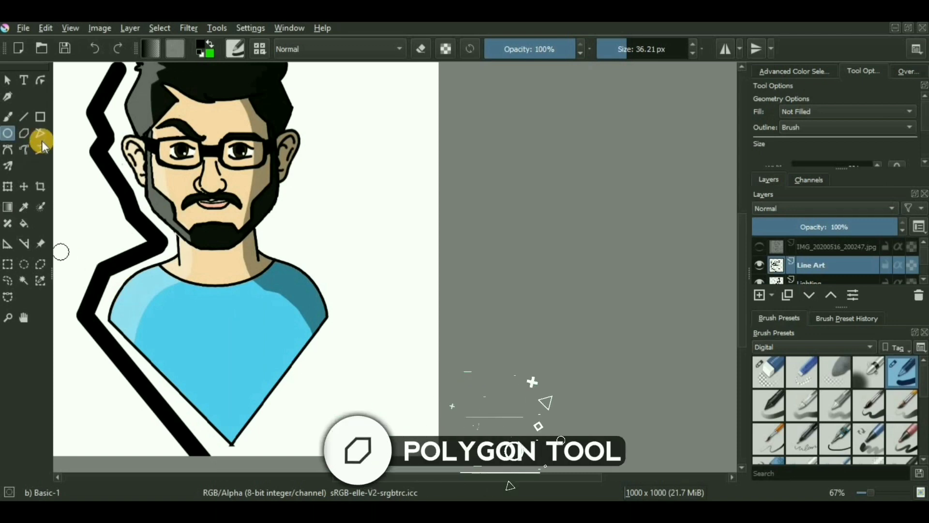
{"action": "left_click", "coordinate": [24, 132]}
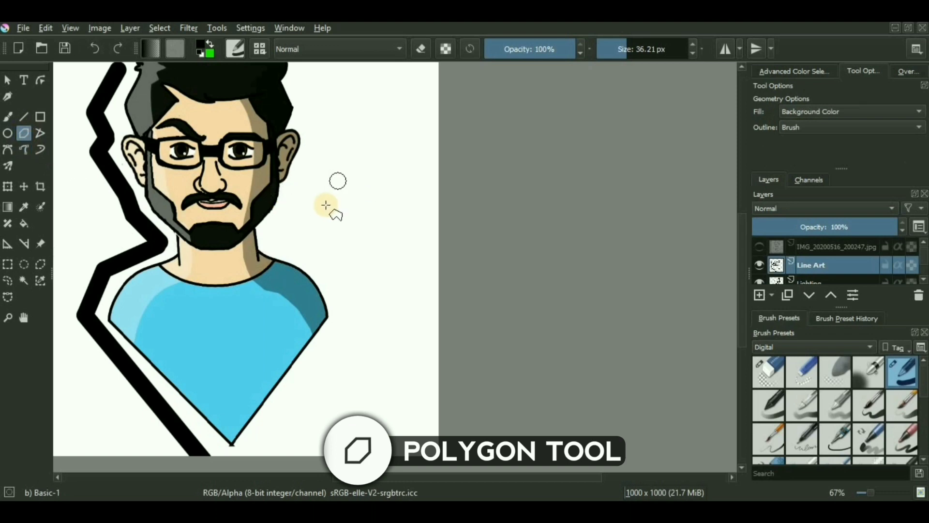
{"action": "left_click", "coordinate": [288, 223]}
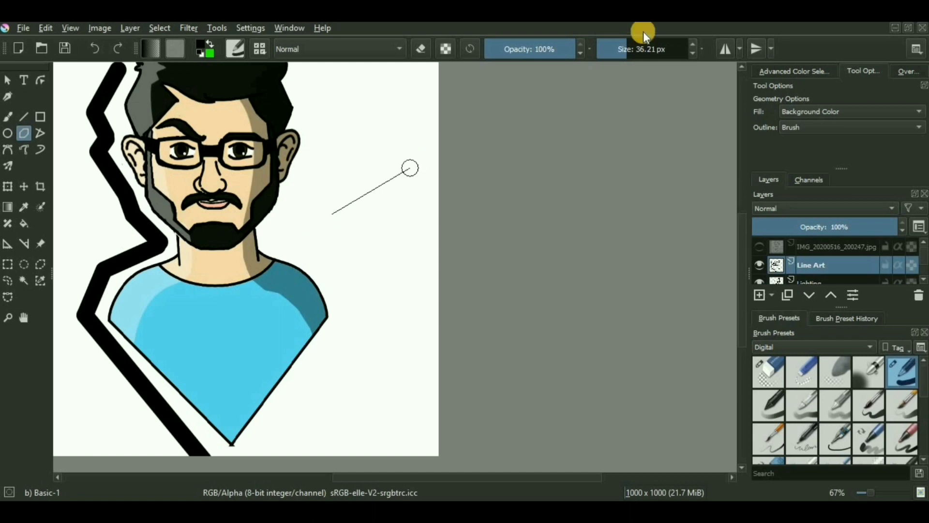
{"action": "left_click", "coordinate": [618, 46]}
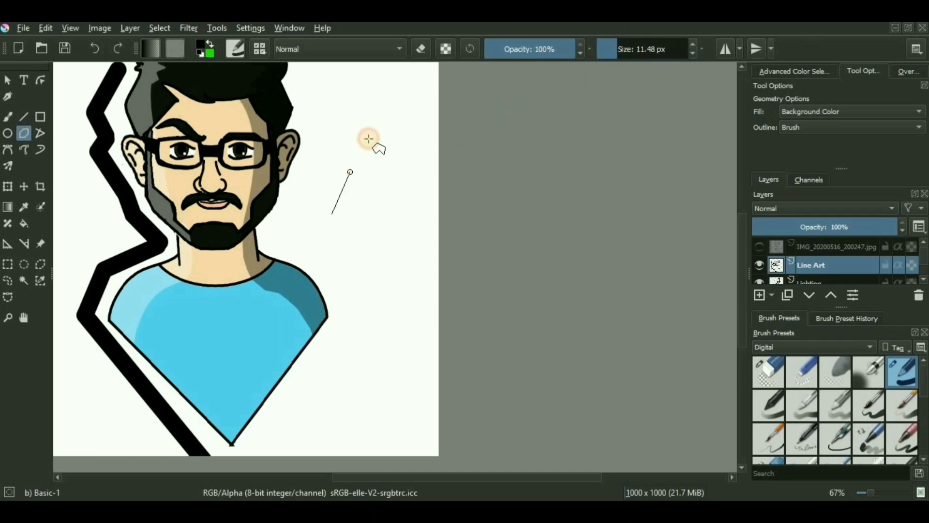
{"action": "left_click", "coordinate": [370, 136]}
{"action": "left_click", "coordinate": [400, 170]}
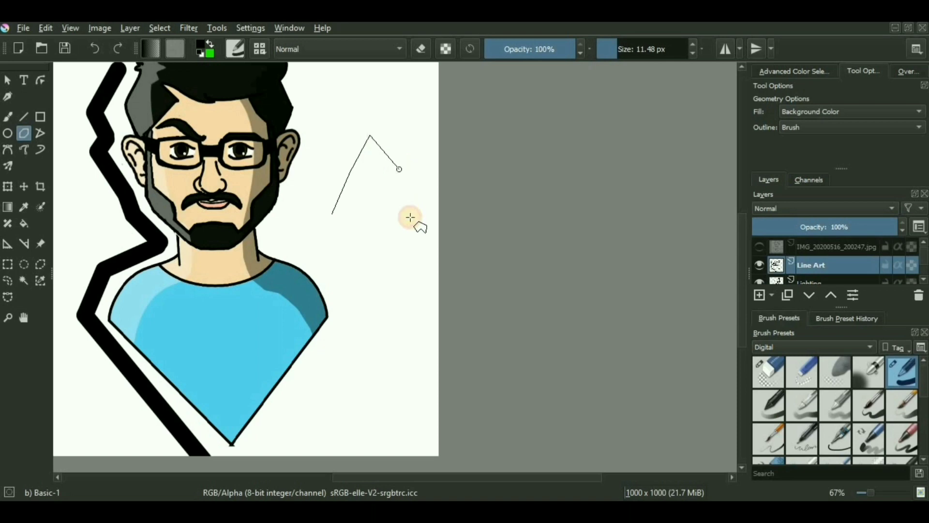
{"action": "left_click", "coordinate": [396, 242]}
{"action": "left_click", "coordinate": [366, 247]}
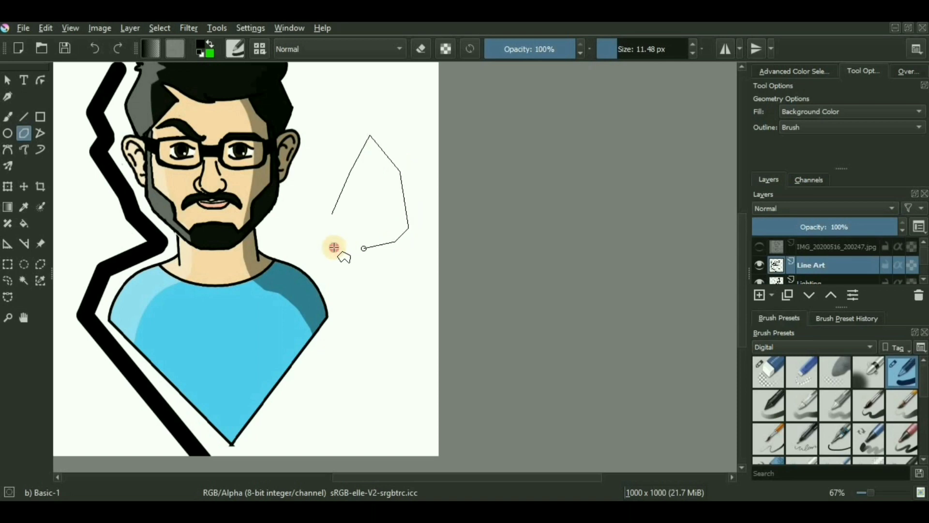
{"action": "double_click", "coordinate": [333, 213]}
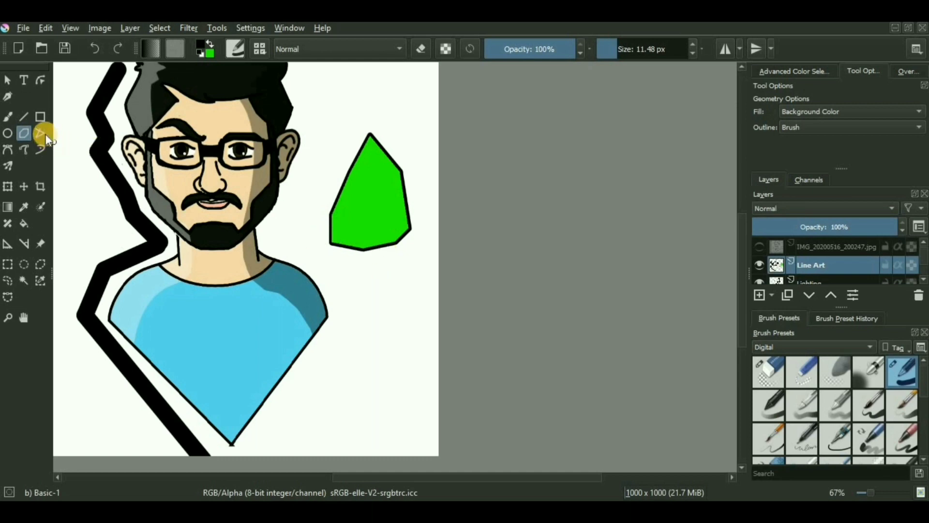
{"action": "key", "text": "ctrl+z"}
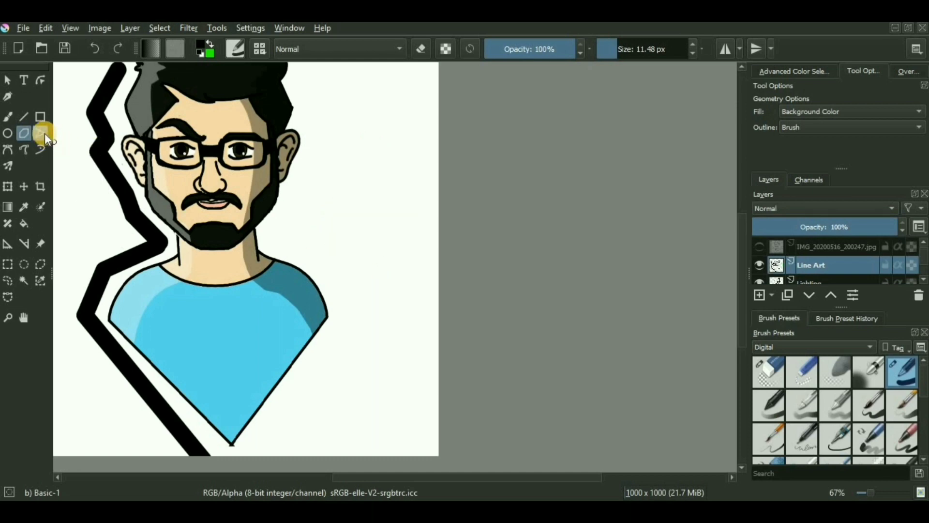
Step: Draw a closed, unfilled Bezier curve shape with a brush outline to the right of the face and torso, and undo it
{"action": "left_click", "coordinate": [8, 151]}
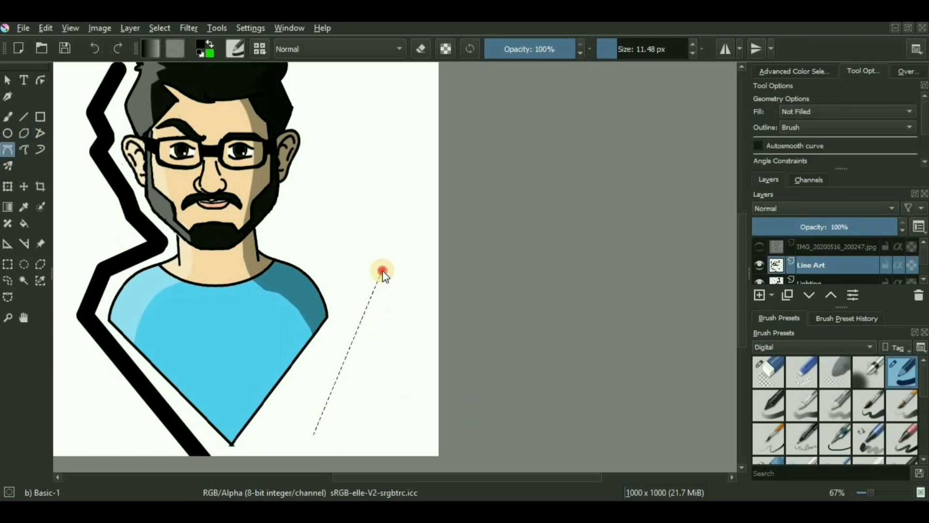
{"action": "left_click_drag", "start_coordinate": [359, 219], "coordinate": [355, 209]}
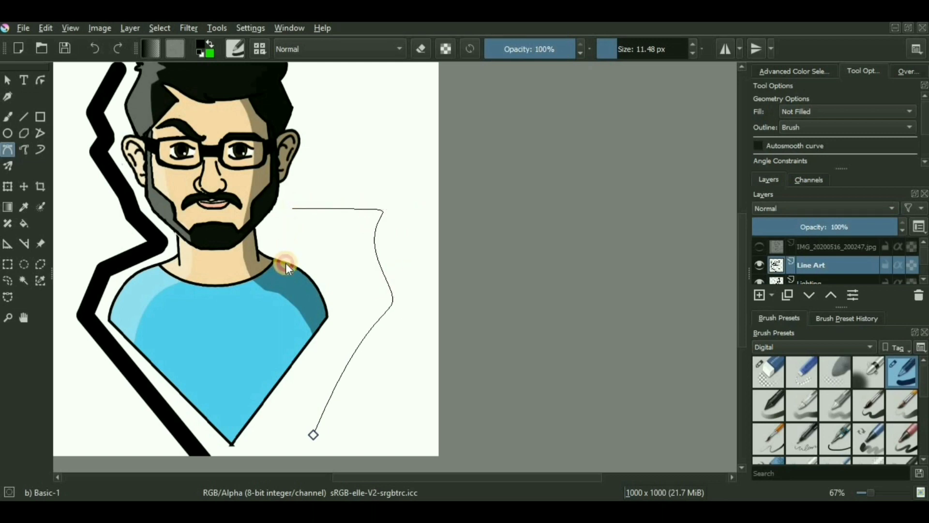
{"action": "left_click_drag", "start_coordinate": [285, 277], "coordinate": [287, 284]}
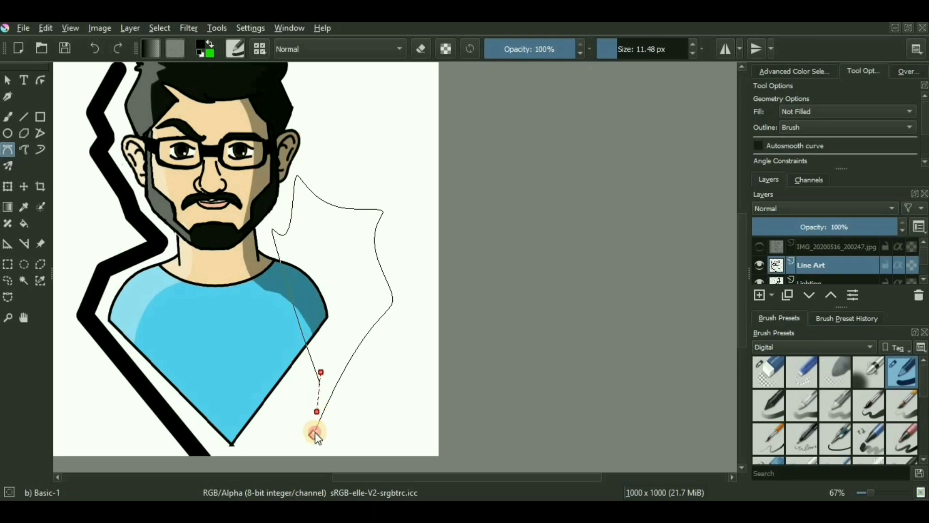
{"action": "left_click_drag", "start_coordinate": [312, 440], "coordinate": [312, 439]}
{"action": "key", "text": "Return"}
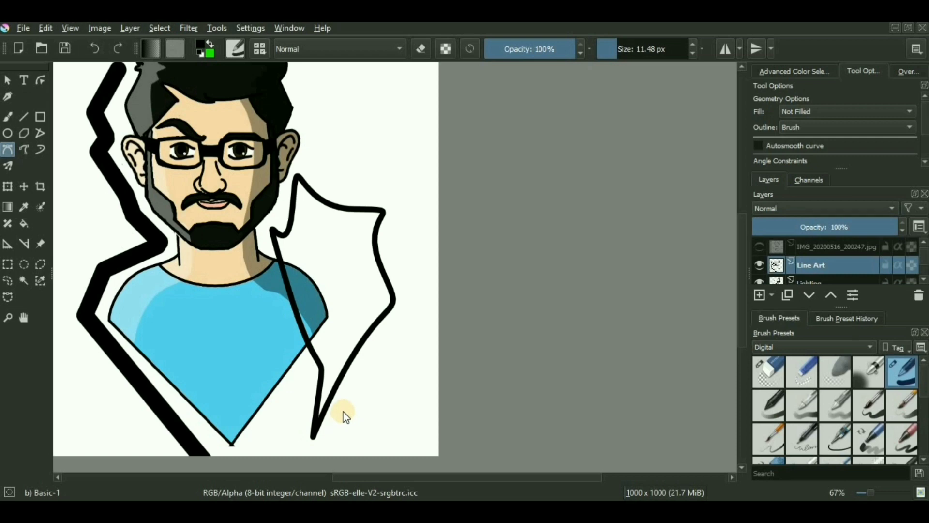
{"action": "key", "text": "ctrl+z"}
Step: Trace unfilled Freehand Path curves with the 11.48 px brush beside the character, along the shoulder and neck and up past the ear
{"action": "left_click", "coordinate": [24, 150]}
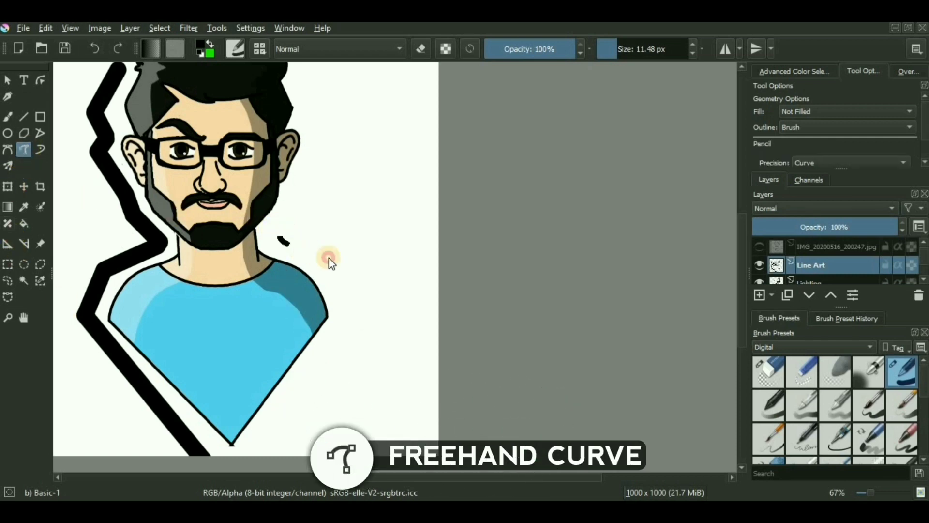
{"action": "mouse_move", "coordinate": [329, 258]}
{"action": "left_mouse_down"}
{"action": "mouse_move", "coordinate": [363, 308]}
{"action": "mouse_move", "coordinate": [360, 345]}
{"action": "left_mouse_up"}
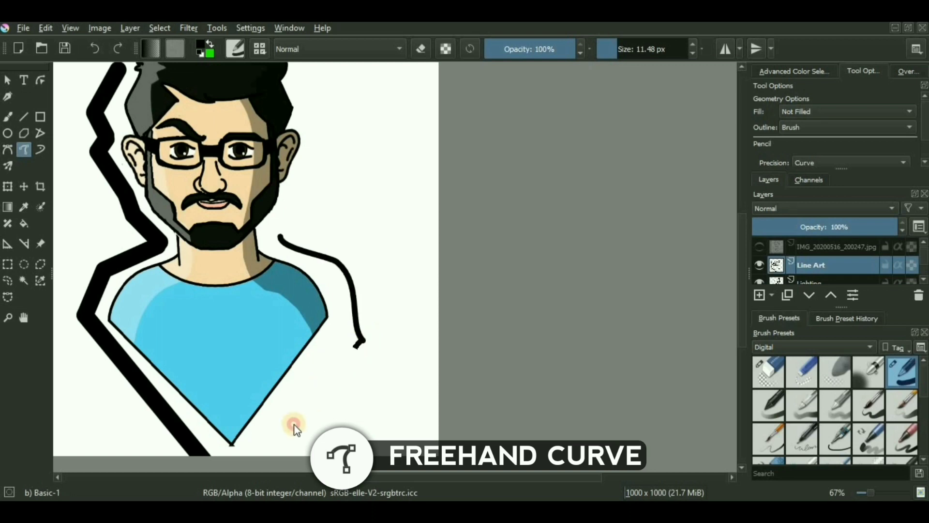
{"action": "left_click_drag", "start_coordinate": [272, 453], "coordinate": [272, 456]}
{"action": "left_click_drag", "start_coordinate": [333, 305], "coordinate": [333, 303]}
{"action": "scroll", "coordinate": [309, 349], "scroll_direction": "up", "scroll_amount": 1}
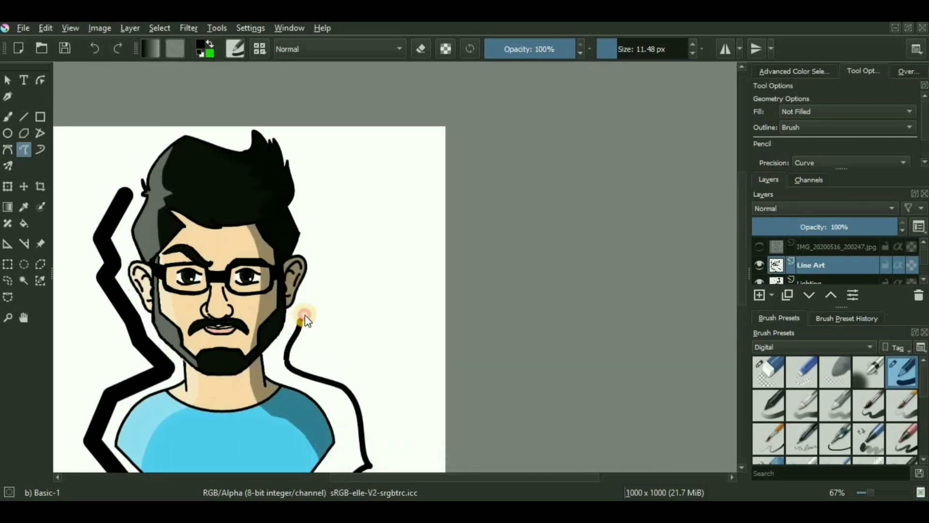
{"action": "left_click_drag", "start_coordinate": [305, 319], "coordinate": [325, 276]}
{"action": "left_click_drag", "start_coordinate": [318, 238], "coordinate": [317, 239]}
Step: Continue the freehand path outline from the top of the thick zigzag line, around the hair to the curve beside the opposite ear
{"action": "left_click_drag", "start_coordinate": [165, 232], "coordinate": [195, 298]}
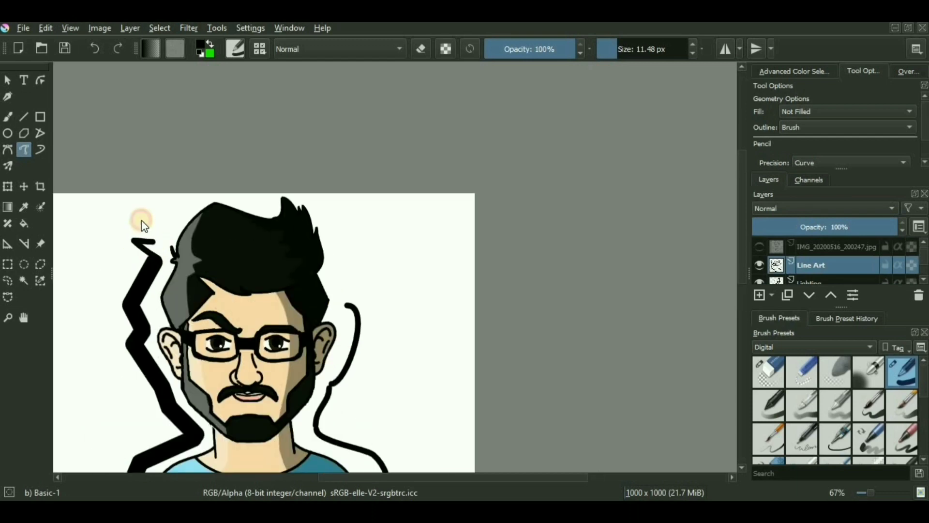
{"action": "mouse_move", "coordinate": [156, 227]}
{"action": "left_mouse_down"}
{"action": "mouse_move", "coordinate": [162, 212]}
{"action": "mouse_move", "coordinate": [209, 190]}
{"action": "left_mouse_up"}
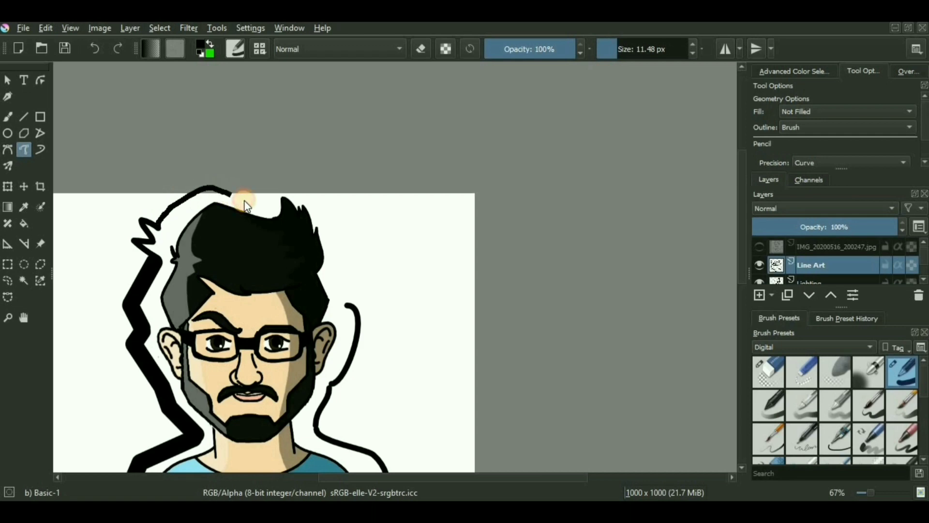
{"action": "mouse_move", "coordinate": [297, 191]}
{"action": "left_mouse_down"}
{"action": "mouse_move", "coordinate": [329, 223]}
{"action": "mouse_move", "coordinate": [337, 220]}
{"action": "left_mouse_up"}
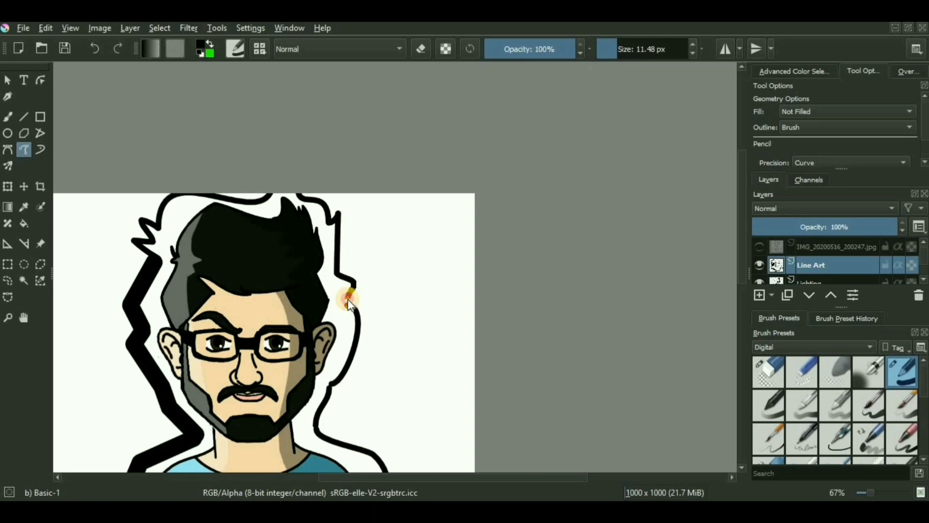
{"action": "left_click_drag", "start_coordinate": [369, 247], "coordinate": [395, 192]}
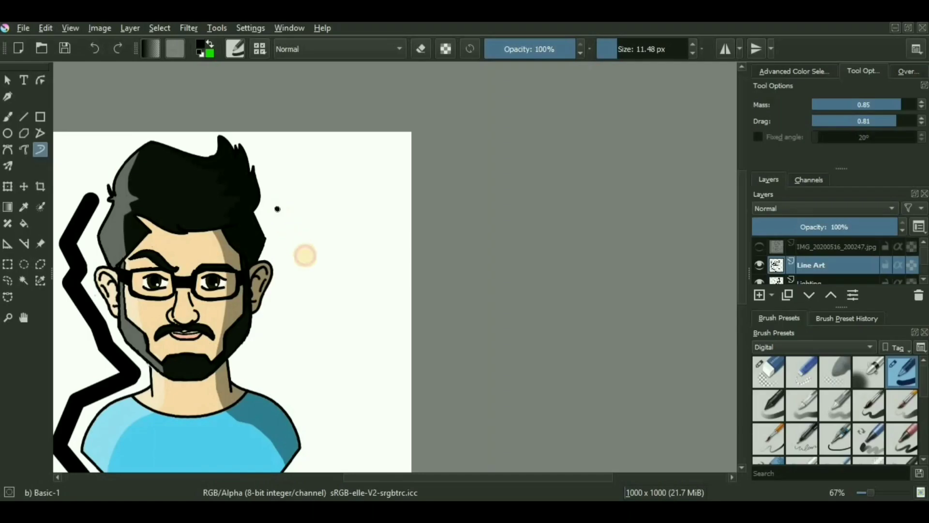
Step: Paint a short Dynamic Brush stroke to the right of the hair and set the brush size to 23.33 px
{"action": "left_click_drag", "start_coordinate": [305, 256], "coordinate": [340, 319]}
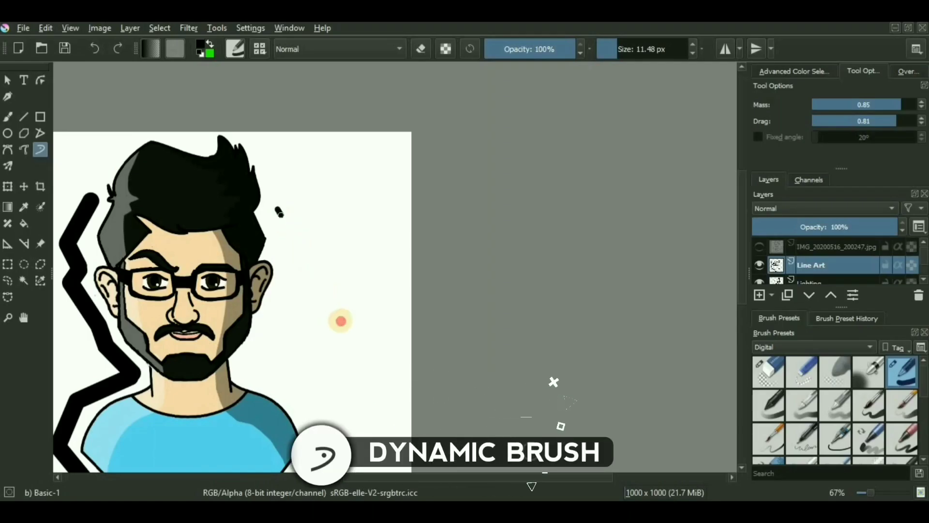
{"action": "left_click", "coordinate": [623, 44]}
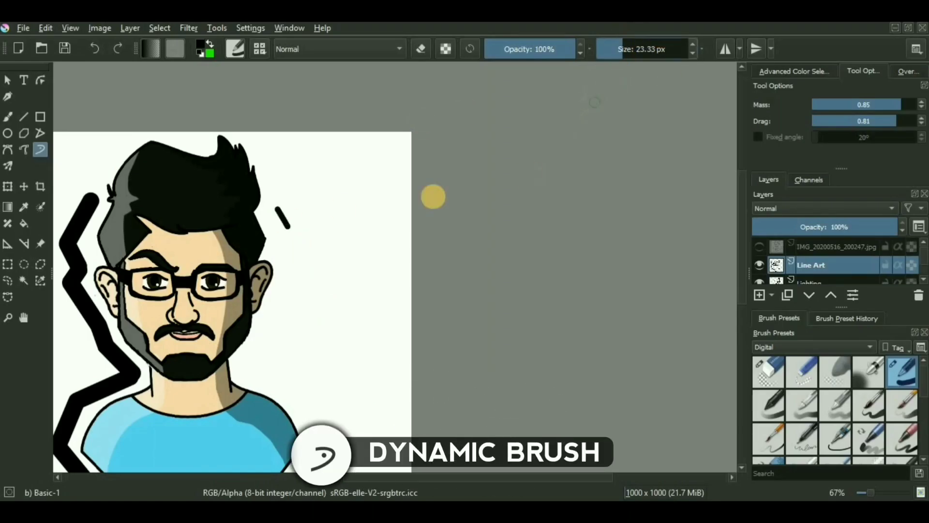
Step: Try a 23.33 px Dynamic Brush stroke running down beside the ear from the short stroke, and undo it
{"action": "scroll", "coordinate": [336, 215], "scroll_direction": "up", "scroll_amount": 1}
{"action": "mouse_move", "coordinate": [335, 215]}
{"action": "left_mouse_down"}
{"action": "mouse_move", "coordinate": [344, 171]}
{"action": "mouse_move", "coordinate": [300, 191]}
{"action": "mouse_move", "coordinate": [258, 286]}
{"action": "mouse_move", "coordinate": [400, 346]}
{"action": "mouse_move", "coordinate": [361, 404]}
{"action": "left_mouse_up"}
{"action": "scroll", "coordinate": [355, 320], "scroll_direction": "down", "scroll_amount": 1}
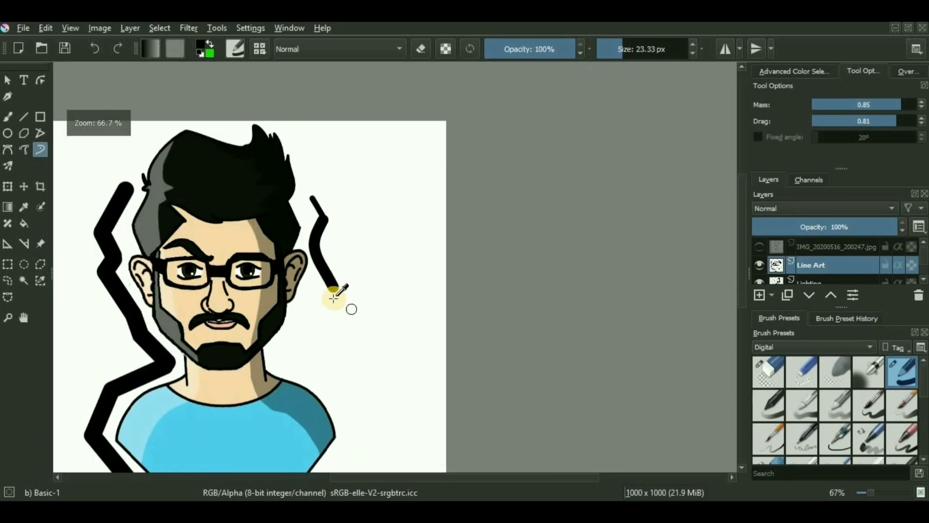
{"action": "key", "text": "ctrl+z"}
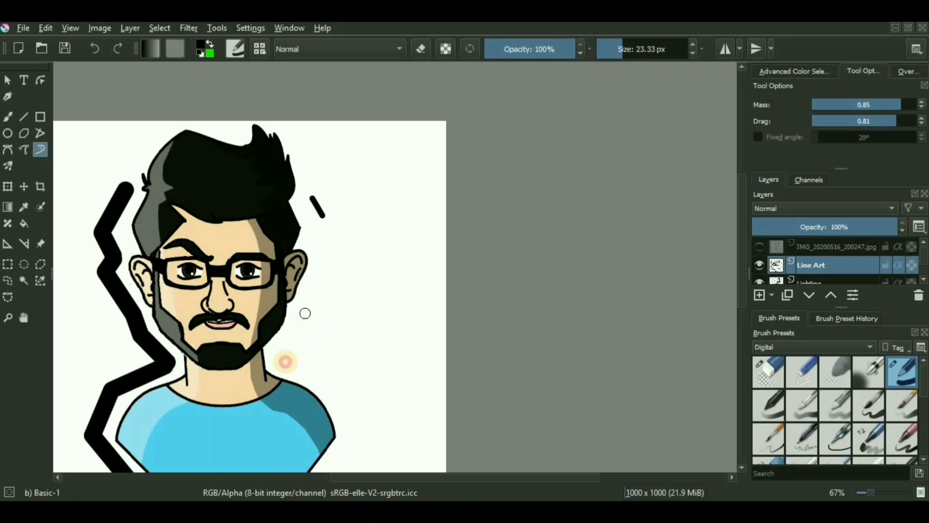
Step: Paint separate 23.33 px Dynamic Brush strokes following the character's neck, shoulder and lower torso on the side opposite the zigzag line
{"action": "left_click_drag", "start_coordinate": [305, 313], "coordinate": [262, 398]}
{"action": "left_click_drag", "start_coordinate": [248, 435], "coordinate": [470, 407]}
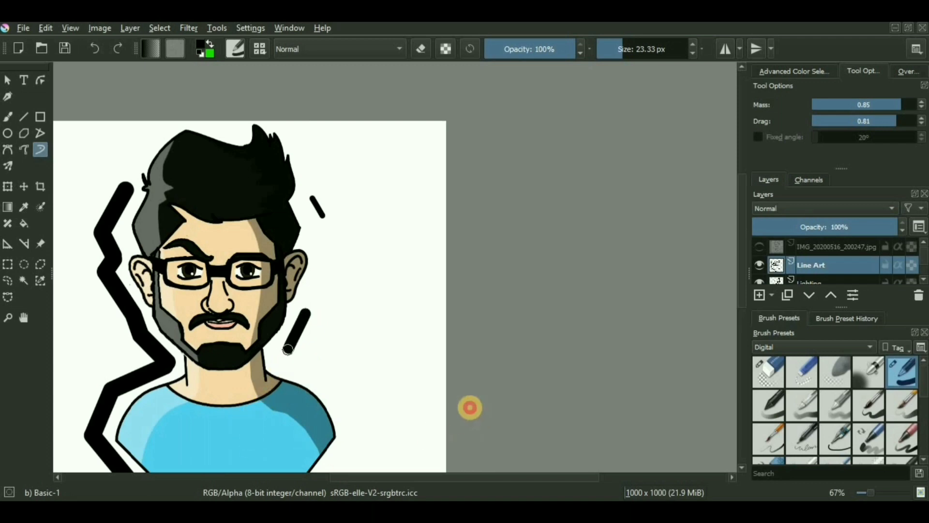
{"action": "left_click_drag", "start_coordinate": [423, 365], "coordinate": [385, 265]}
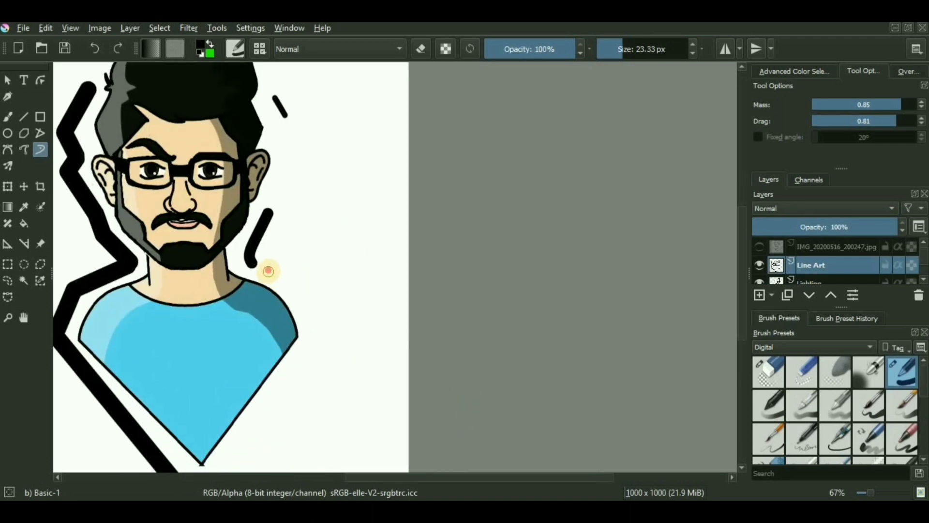
{"action": "mouse_move", "coordinate": [321, 301]}
{"action": "left_mouse_down"}
{"action": "mouse_move", "coordinate": [373, 358]}
{"action": "mouse_move", "coordinate": [374, 453]}
{"action": "left_mouse_up"}
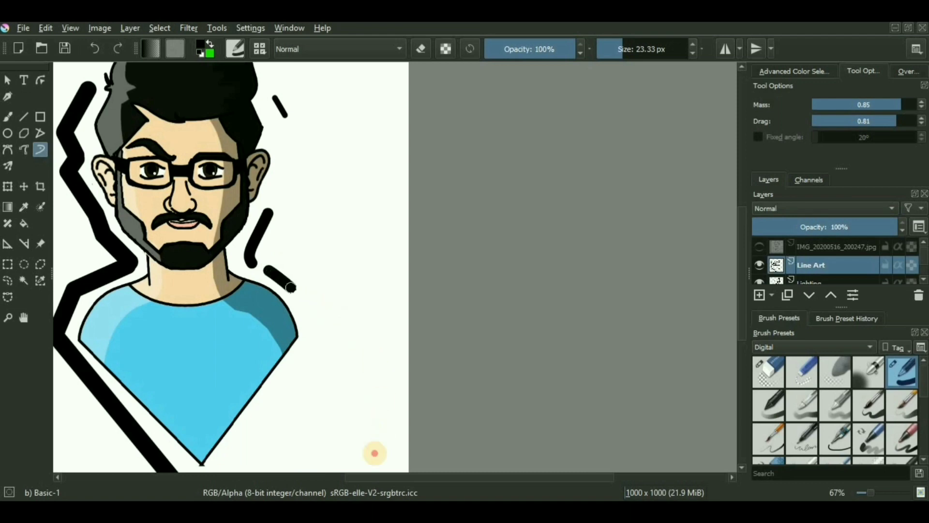
{"action": "left_click_drag", "start_coordinate": [312, 314], "coordinate": [365, 462]}
{"action": "left_click_drag", "start_coordinate": [357, 320], "coordinate": [350, 224]}
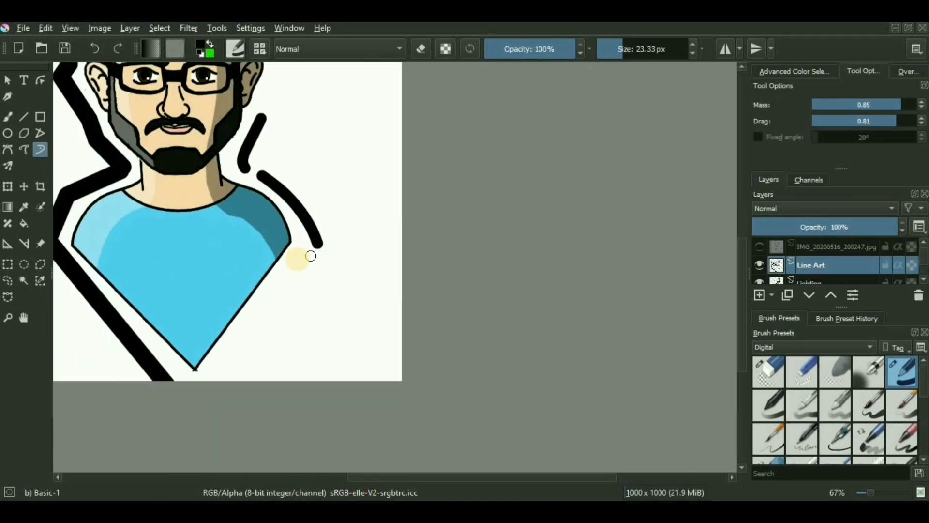
{"action": "left_click_drag", "start_coordinate": [275, 293], "coordinate": [162, 494]}
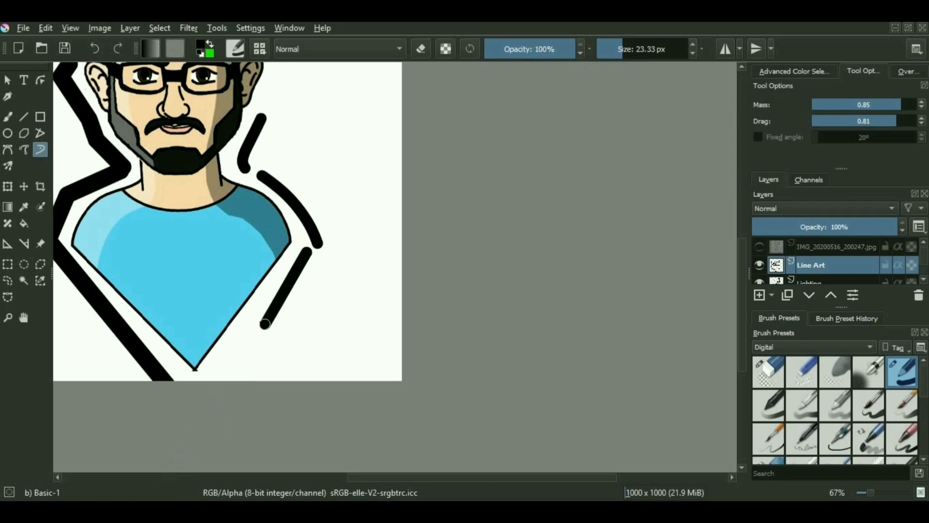
{"action": "left_click_drag", "start_coordinate": [238, 365], "coordinate": [129, 425]}
{"action": "left_click_drag", "start_coordinate": [234, 203], "coordinate": [267, 402]}
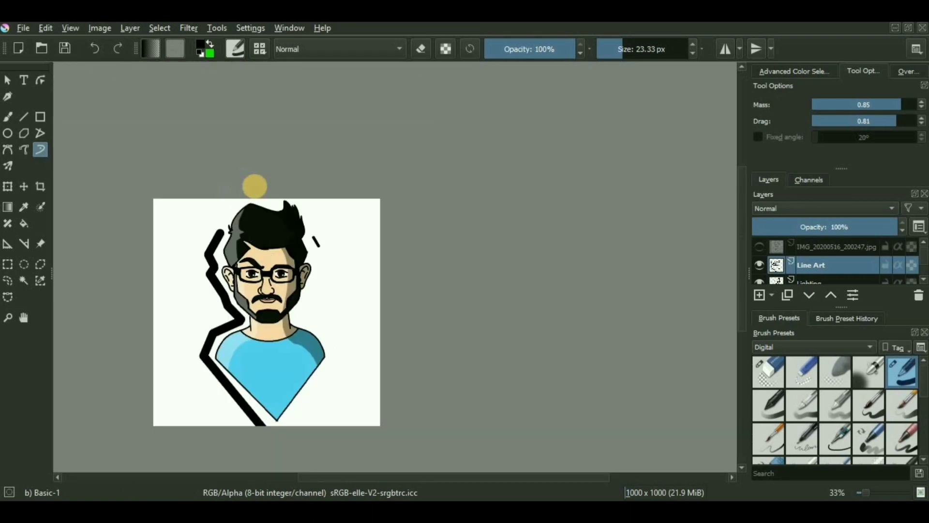
Step: Try a black mirrored Multibrush stroke in the canvas's upper corners, and undo it
{"action": "left_click", "coordinate": [7, 166]}
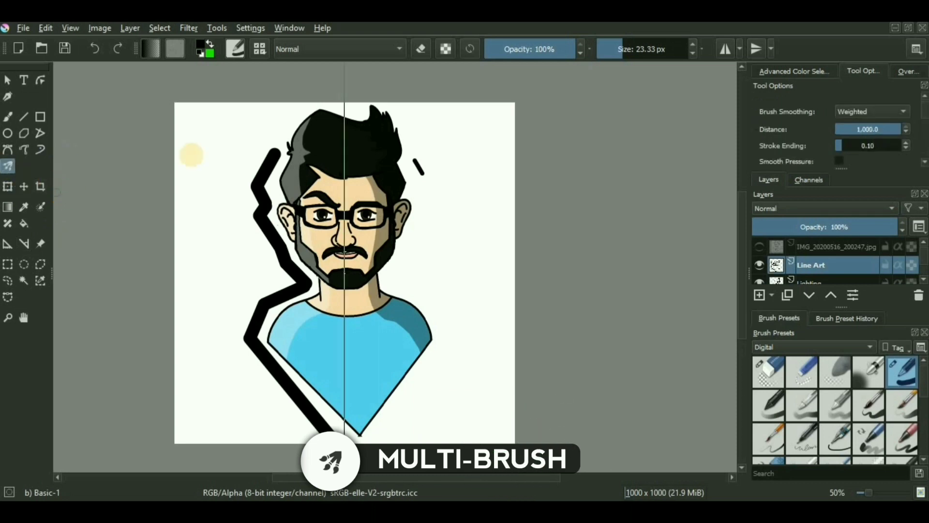
{"action": "mouse_move", "coordinate": [188, 107]}
{"action": "left_mouse_down"}
{"action": "mouse_move", "coordinate": [216, 131]}
{"action": "mouse_move", "coordinate": [212, 224]}
{"action": "mouse_move", "coordinate": [202, 182]}
{"action": "left_mouse_up"}
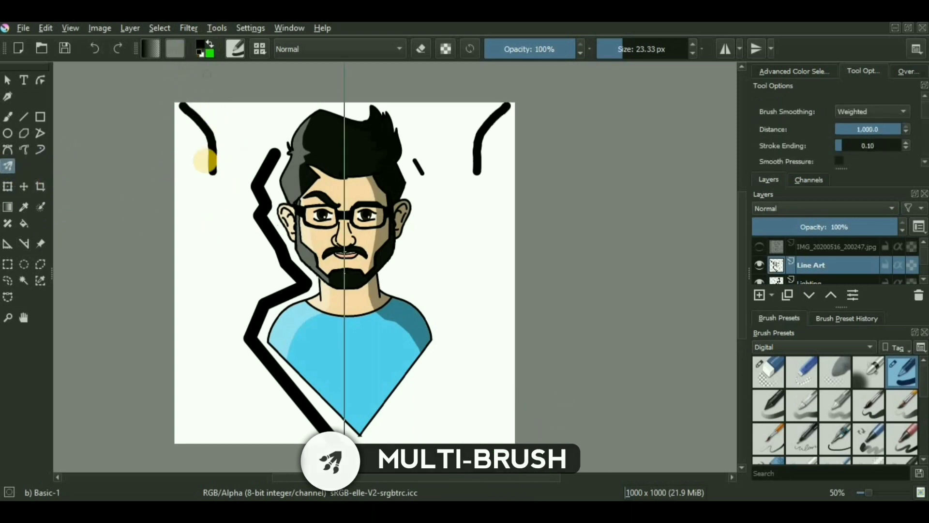
{"action": "key", "text": "ctrl+z"}
Step: Make green the foreground colour and paint mirrored Multibrush strokes from the upper corners to the neck and from the shoulders to the lower corners
{"action": "left_click", "coordinate": [211, 43]}
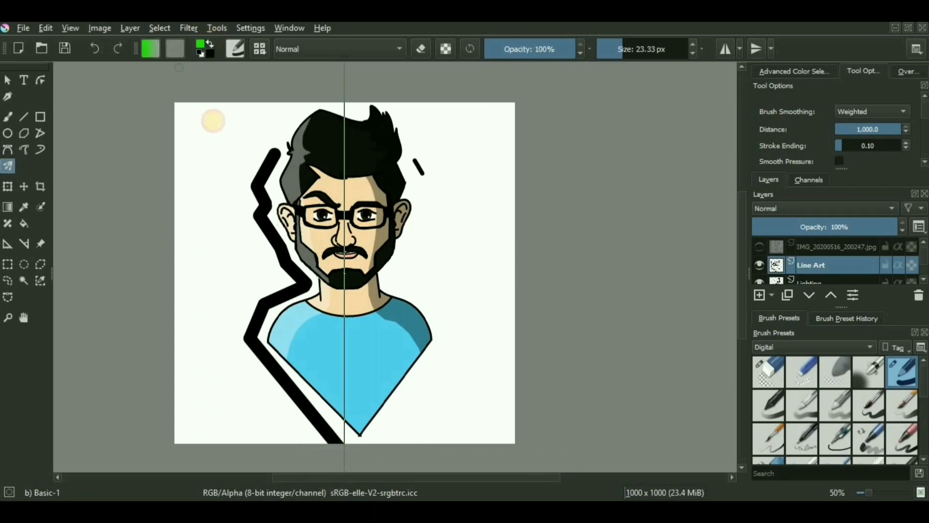
{"action": "mouse_move", "coordinate": [190, 104]}
{"action": "left_mouse_down"}
{"action": "mouse_move", "coordinate": [225, 188]}
{"action": "mouse_move", "coordinate": [234, 250]}
{"action": "mouse_move", "coordinate": [289, 285]}
{"action": "left_mouse_up"}
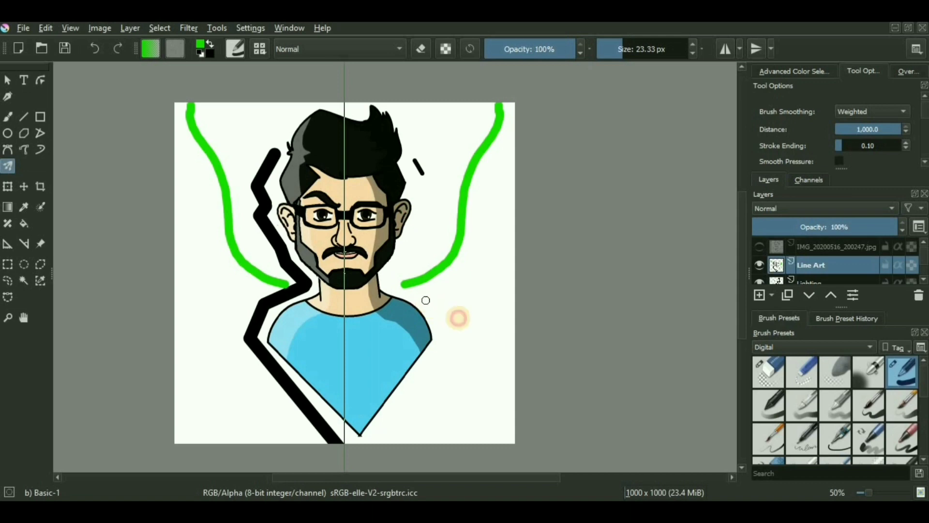
{"action": "mouse_move", "coordinate": [426, 300]}
{"action": "left_mouse_down"}
{"action": "mouse_move", "coordinate": [487, 429]}
{"action": "mouse_move", "coordinate": [539, 481]}
{"action": "left_mouse_up"}
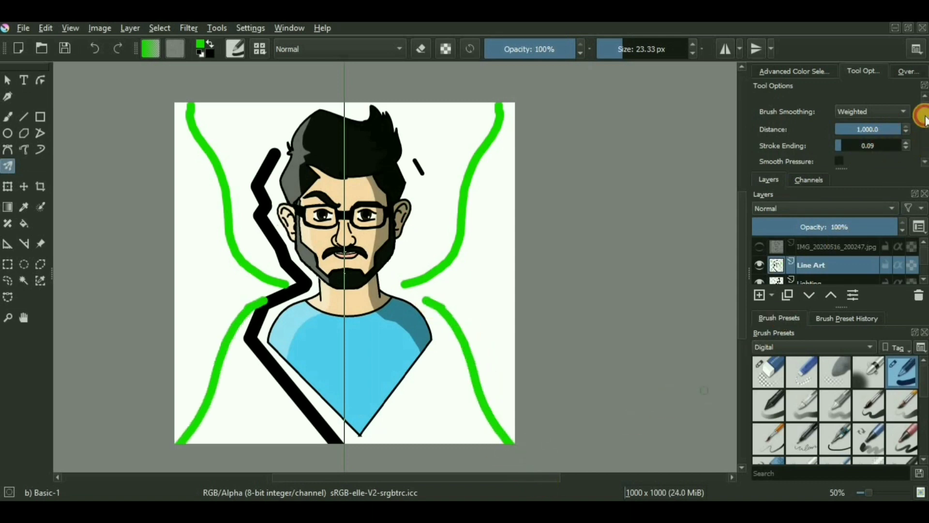
Step: Try a green Multibrush stroke with 4 rotated brushes across the portrait, and undo it together with the earlier green mirrored strokes
{"action": "left_click_drag", "start_coordinate": [924, 118], "coordinate": [924, 146]}
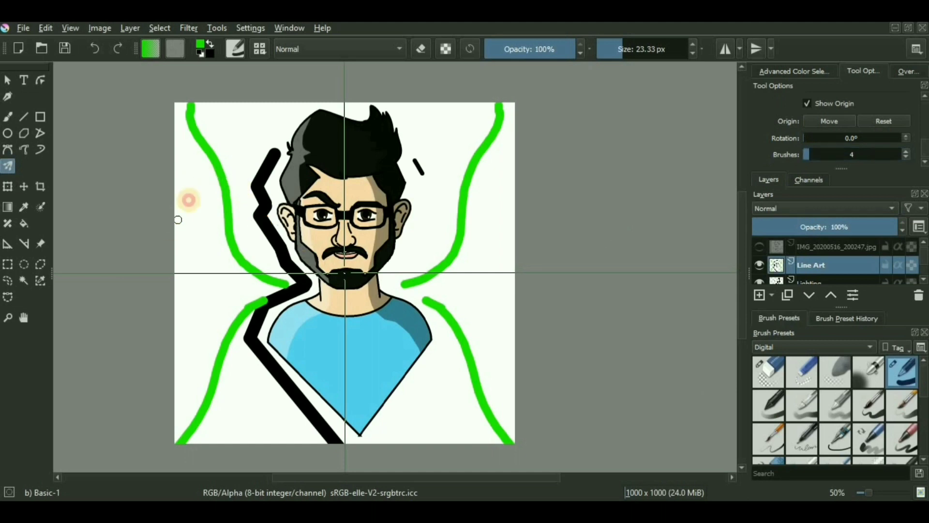
{"action": "mouse_move", "coordinate": [178, 220]}
{"action": "left_mouse_down"}
{"action": "mouse_move", "coordinate": [212, 179]}
{"action": "mouse_move", "coordinate": [232, 171]}
{"action": "mouse_move", "coordinate": [253, 178]}
{"action": "mouse_move", "coordinate": [228, 240]}
{"action": "mouse_move", "coordinate": [231, 266]}
{"action": "mouse_move", "coordinate": [259, 268]}
{"action": "mouse_move", "coordinate": [324, 224]}
{"action": "mouse_move", "coordinate": [347, 227]}
{"action": "mouse_move", "coordinate": [396, 302]}
{"action": "left_mouse_up"}
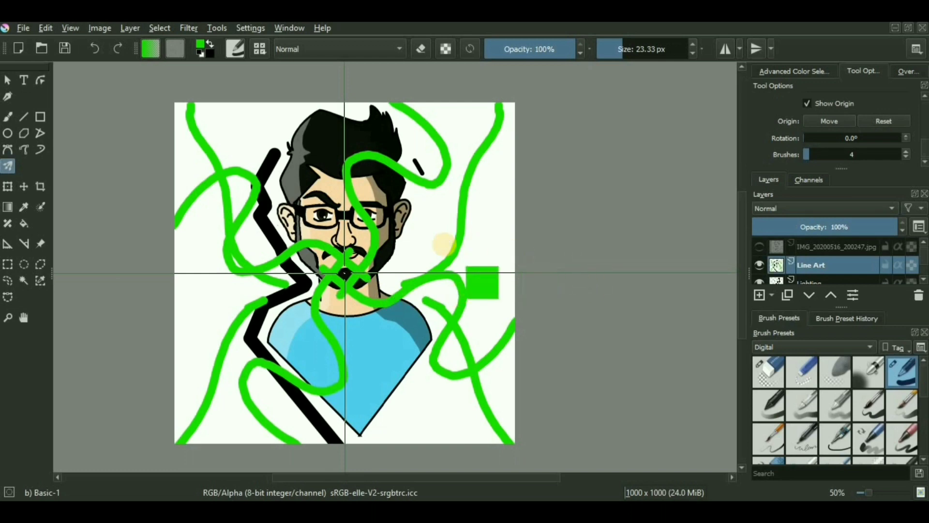
{"action": "key", "text": "ctrl+z"}
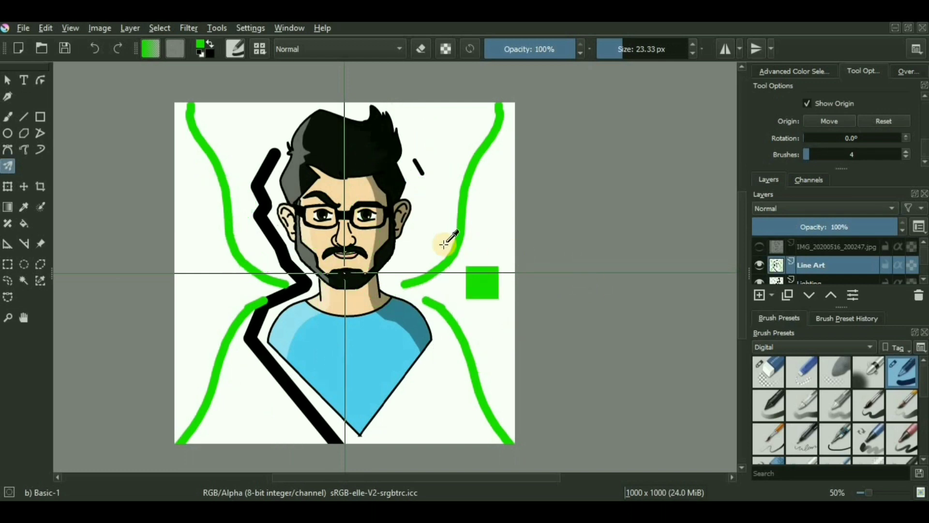
{"action": "key", "text": "ctrl+z"}
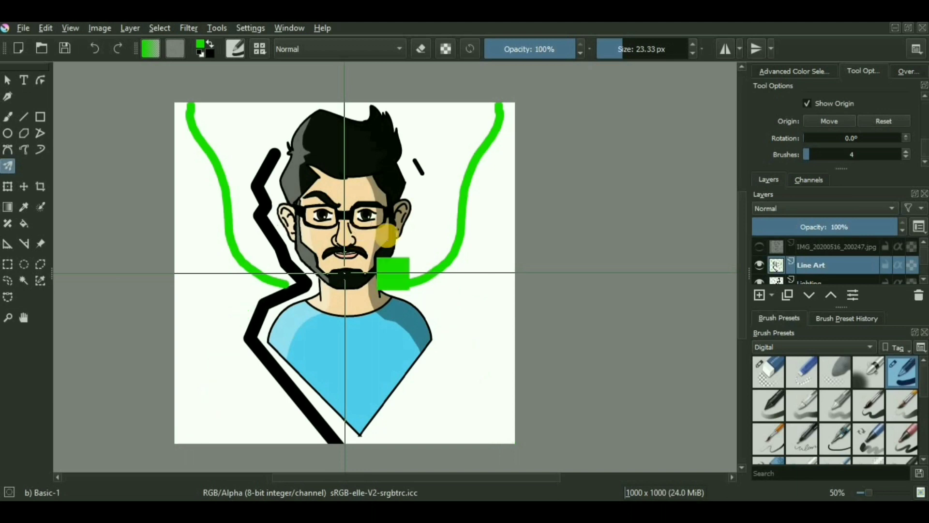
{"action": "key", "text": "ctrl+z"}
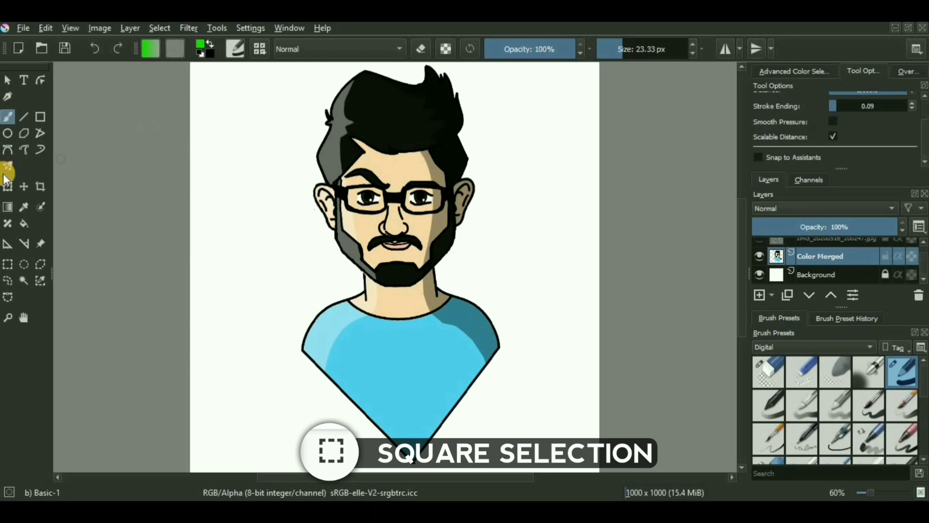
Step: Make a rectangular selection around the half of the portrait with the grey hair highlight, ending at the middle of the face
{"action": "left_click", "coordinate": [8, 263]}
{"action": "scroll", "coordinate": [271, 141], "scroll_direction": "down", "scroll_amount": 1}
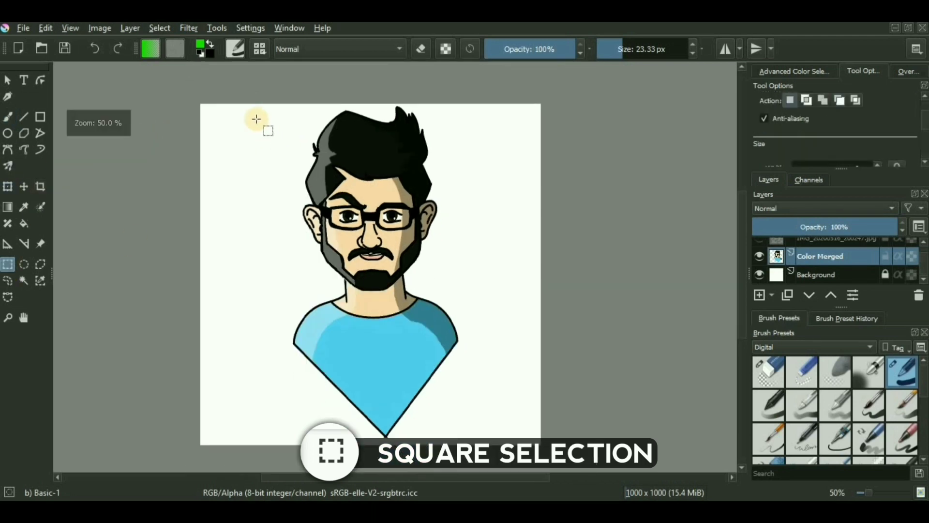
{"action": "left_click_drag", "start_coordinate": [249, 114], "coordinate": [471, 419]}
{"action": "left_click_drag", "start_coordinate": [413, 385], "coordinate": [371, 437]}
Step: Shift the selected half of the portrait slightly away from the other half with the Transform tool
{"action": "left_click", "coordinate": [7, 186]}
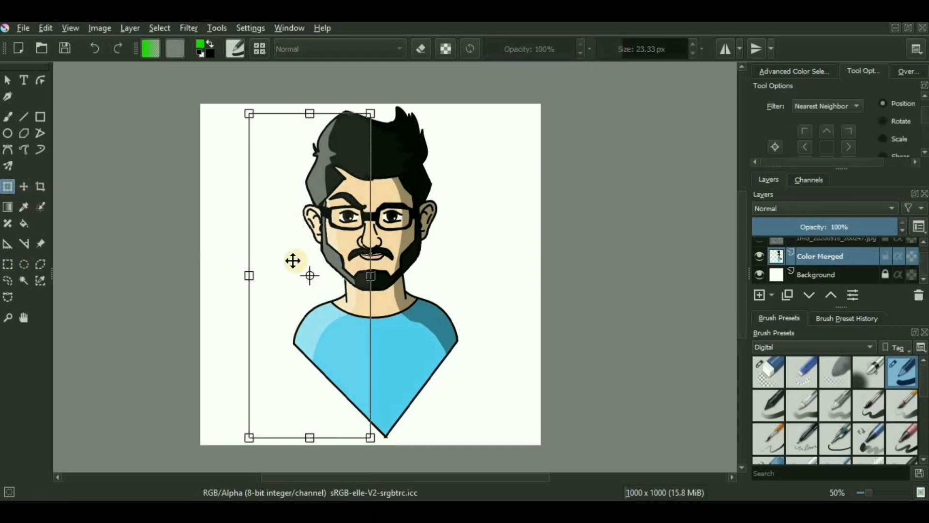
{"action": "left_click_drag", "start_coordinate": [296, 266], "coordinate": [216, 280]}
{"action": "left_click", "coordinate": [23, 186]}
Step: Try a Warp transform on the shifted half, moving its top inner, middle outer and bottom outer anchor points
{"action": "left_click", "coordinate": [7, 186]}
{"action": "right_click", "coordinate": [315, 257]}
{"action": "left_click", "coordinate": [361, 307]}
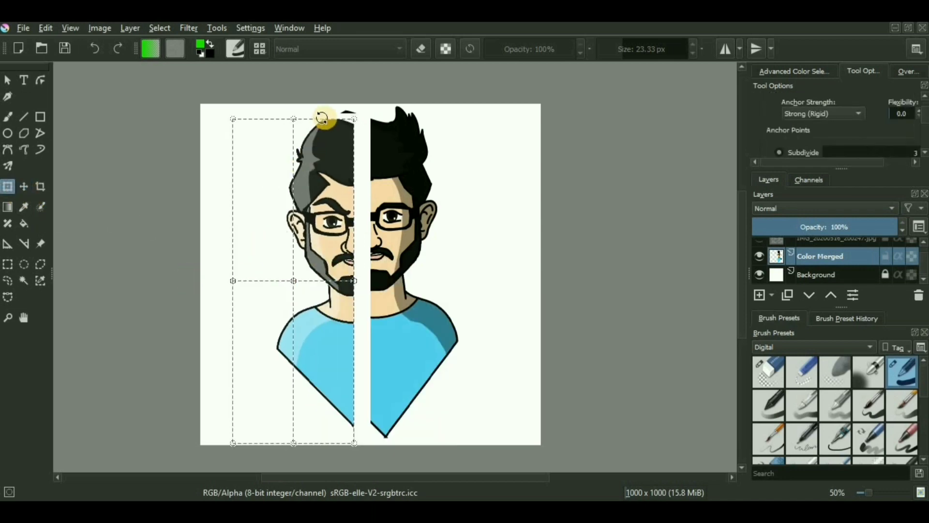
{"action": "left_click_drag", "start_coordinate": [357, 121], "coordinate": [370, 142]}
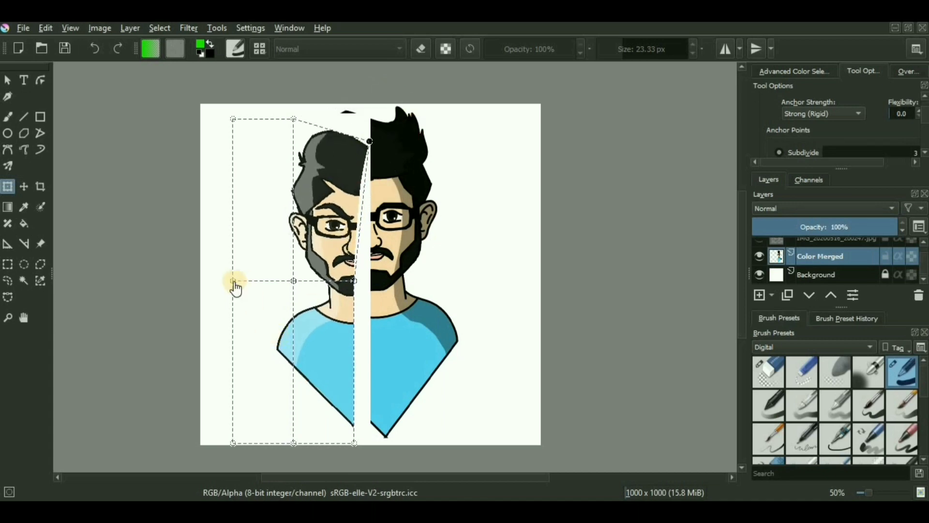
{"action": "left_click_drag", "start_coordinate": [234, 284], "coordinate": [272, 293]}
{"action": "left_click_drag", "start_coordinate": [234, 441], "coordinate": [264, 418]}
Step: Clear the rectangular selection and draw an elliptical selection over the lower part of the shirt
{"action": "left_click", "coordinate": [8, 264]}
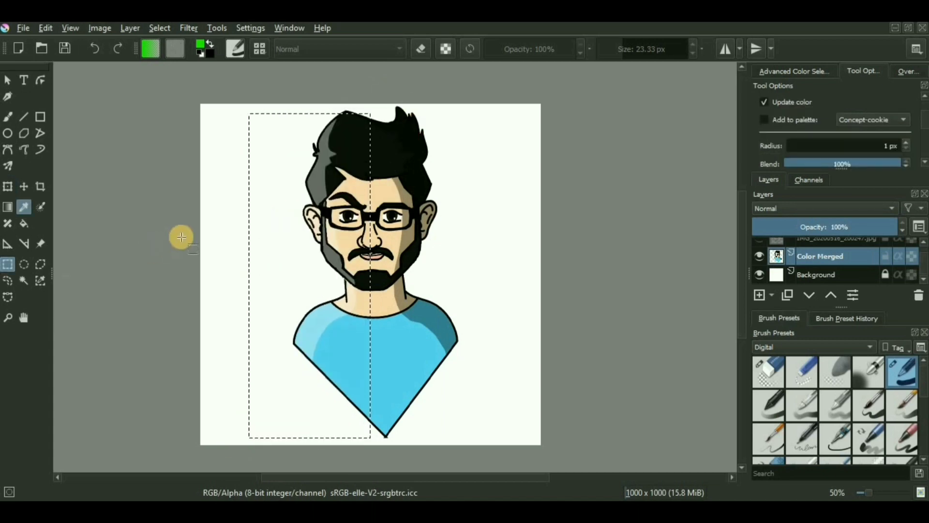
{"action": "left_click", "coordinate": [24, 264]}
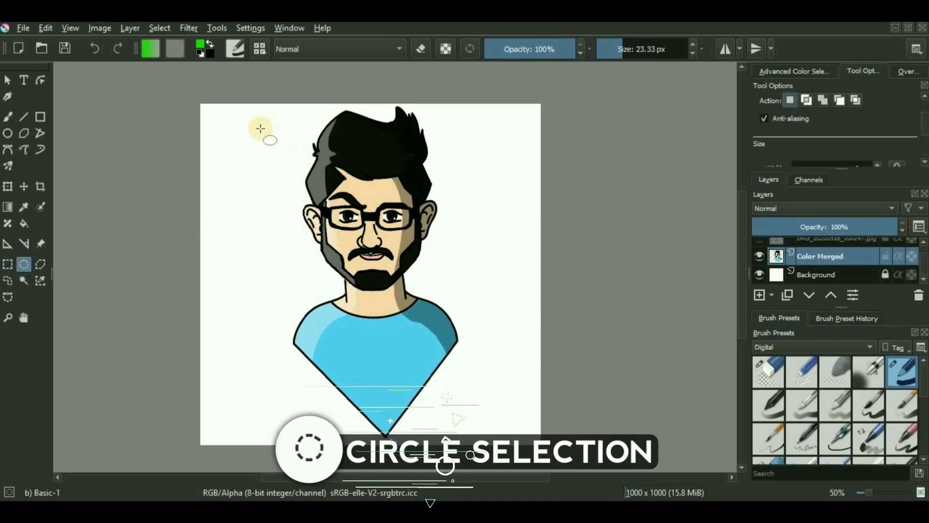
{"action": "left_click_drag", "start_coordinate": [345, 366], "coordinate": [353, 426]}
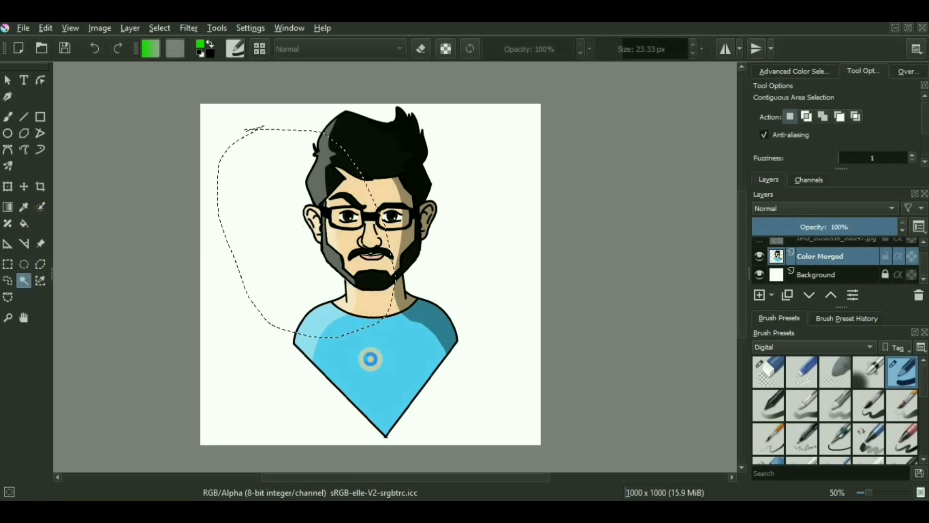
Step: Select the shirt's main blue area with Contiguous Selection and try moving it with the Transform tool
{"action": "left_click", "coordinate": [371, 358]}
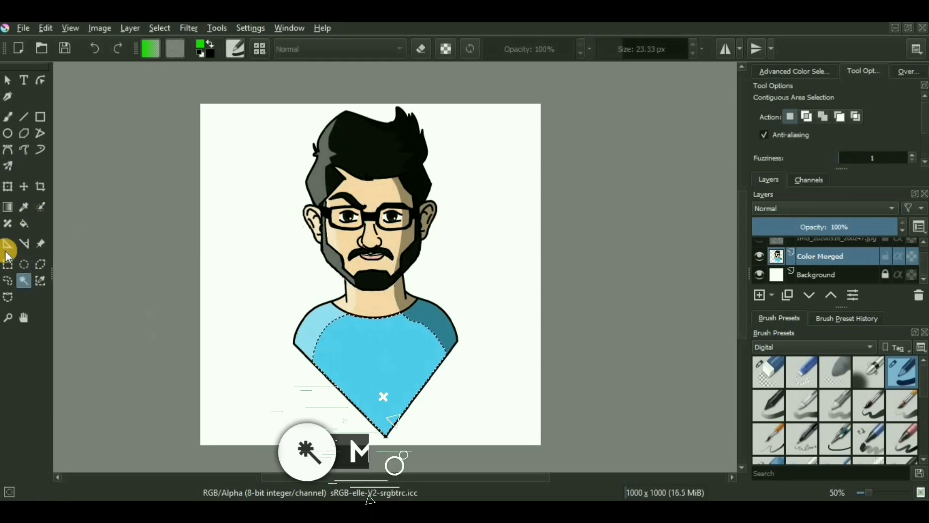
{"action": "left_click", "coordinate": [7, 190]}
{"action": "left_click_drag", "start_coordinate": [366, 397], "coordinate": [396, 425]}
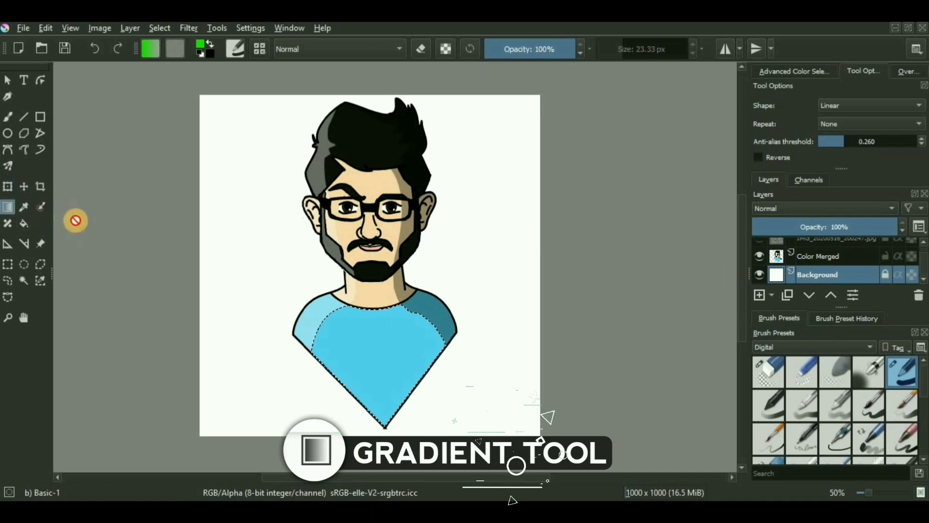
Step: Try applying a gradient to the locked Background layer, and unlock that layer
{"action": "left_click", "coordinate": [152, 51]}
{"action": "left_click", "coordinate": [112, 194]}
{"action": "left_click", "coordinate": [199, 232]}
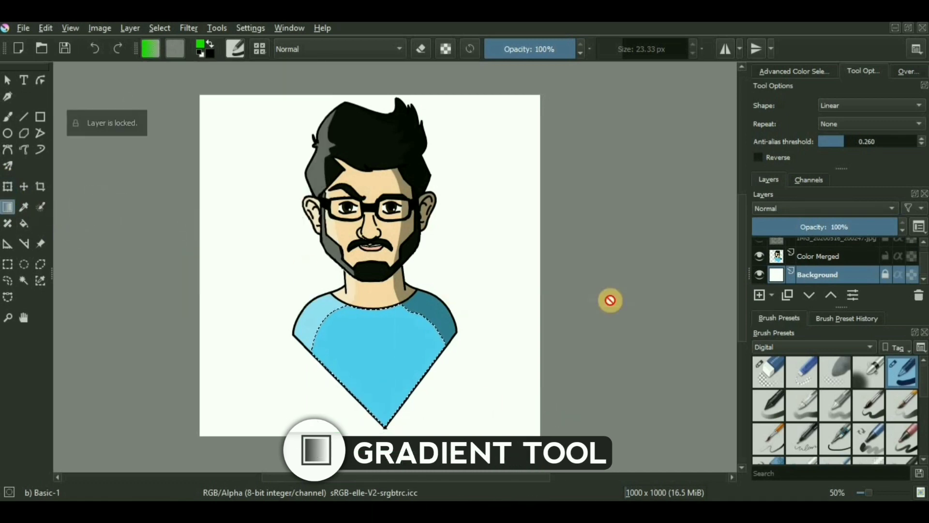
{"action": "left_click", "coordinate": [885, 274]}
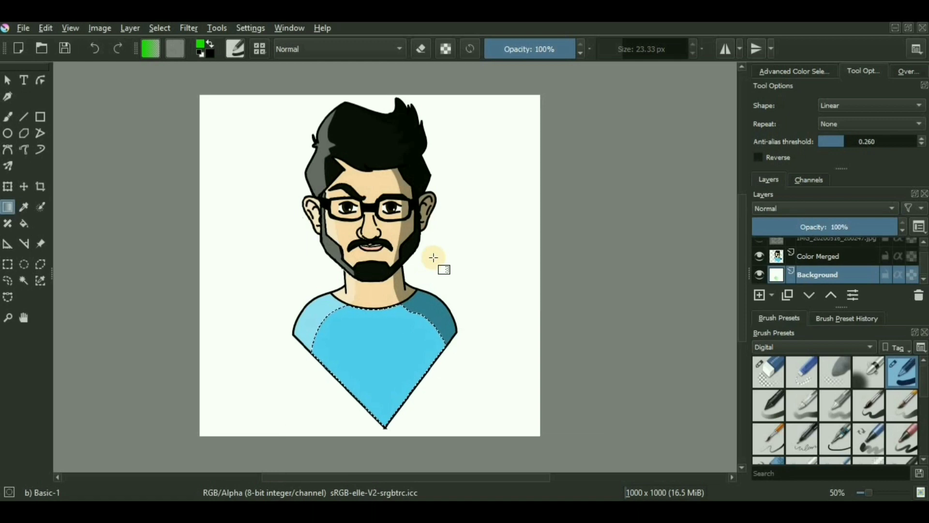
Step: Choose the Foreground to Background gradient and apply it to the Background layer within the shirt selection
{"action": "left_click", "coordinate": [156, 48]}
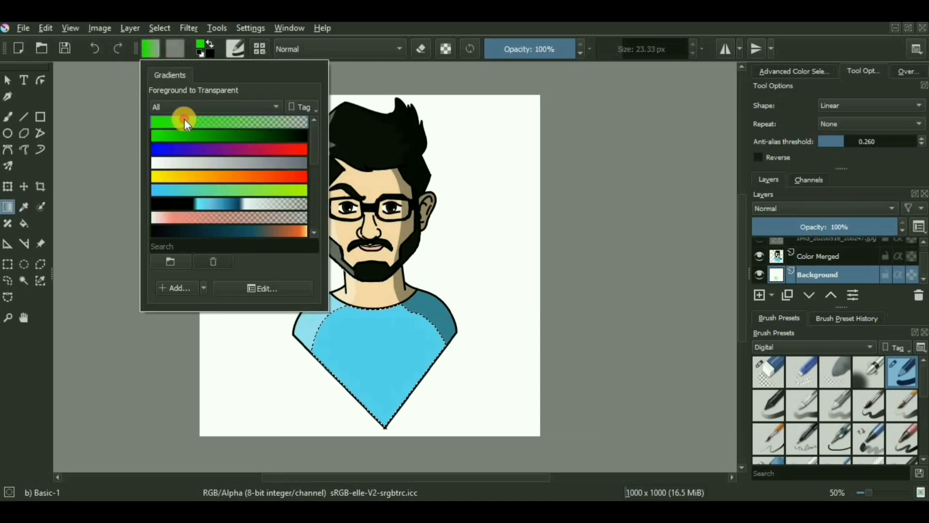
{"action": "left_click", "coordinate": [172, 135]}
{"action": "left_click", "coordinate": [453, 273]}
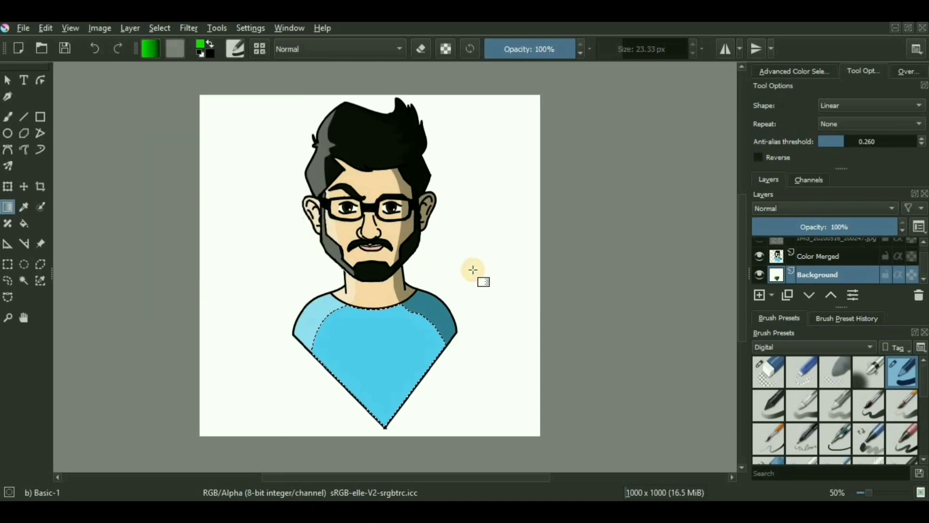
Step: Replace the shirt selection with a thin rectangular selection across the eyebrows, and clear it
{"action": "left_click", "coordinate": [7, 264]}
{"action": "left_click", "coordinate": [256, 205]}
{"action": "left_click_drag", "start_coordinate": [234, 199], "coordinate": [450, 189]}
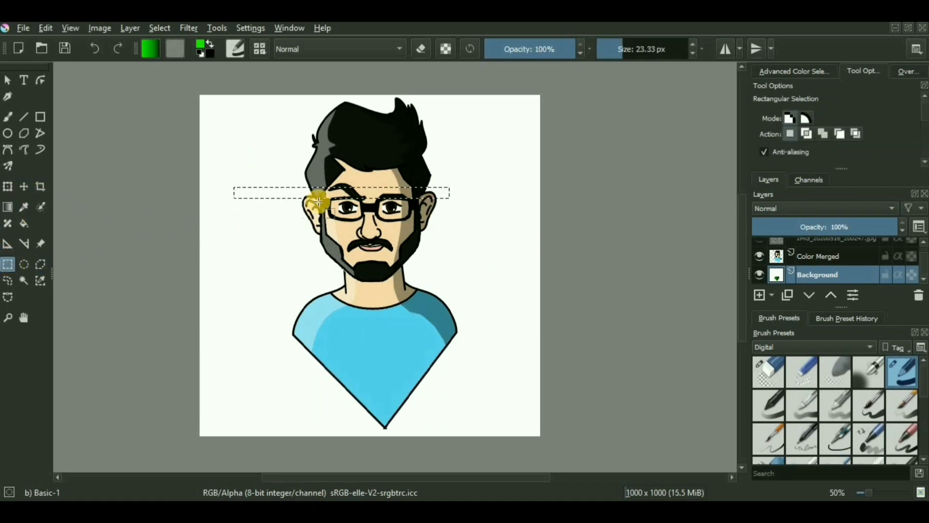
{"action": "left_click", "coordinate": [212, 236]}
Step: Fill the whole Background layer with a horizontal linear gradient from green to black
{"action": "left_click", "coordinate": [7, 207]}
{"action": "left_click_drag", "start_coordinate": [166, 228], "coordinate": [544, 232]}
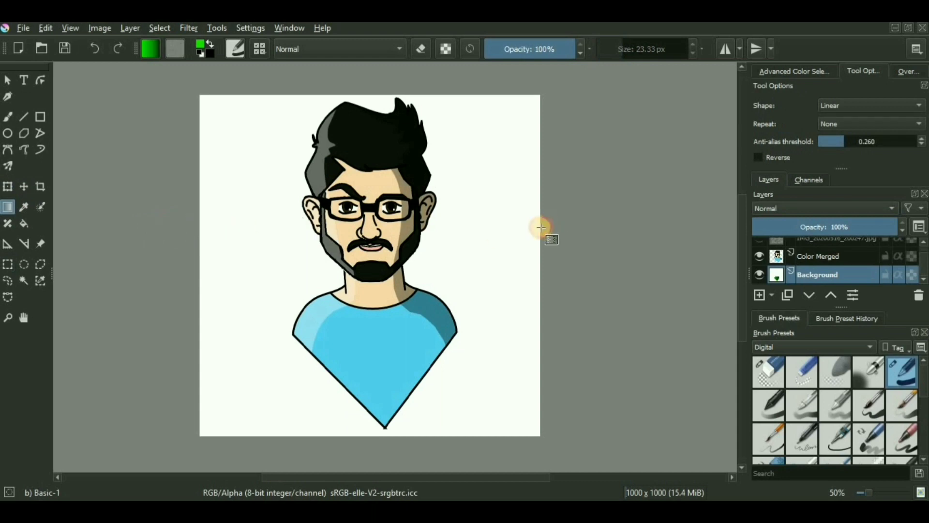
{"action": "scroll", "coordinate": [344, 225], "scroll_direction": "down", "scroll_amount": 1}
{"action": "scroll", "coordinate": [344, 225], "scroll_direction": "up", "scroll_amount": 1}
Step: Try a horizontal blue-to-red gradient on the Background layer, and undo it
{"action": "left_click", "coordinate": [149, 50]}
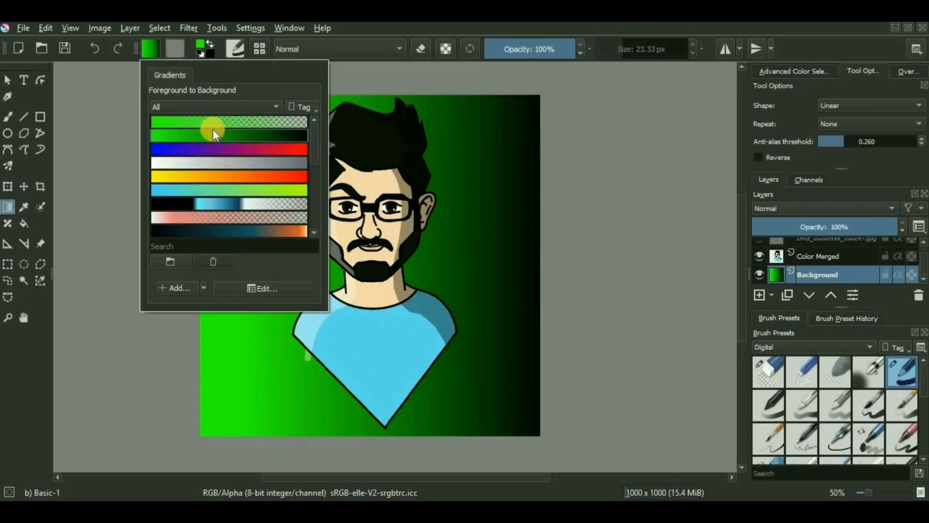
{"action": "left_click", "coordinate": [219, 149]}
{"action": "left_click_drag", "start_coordinate": [227, 298], "coordinate": [525, 300]}
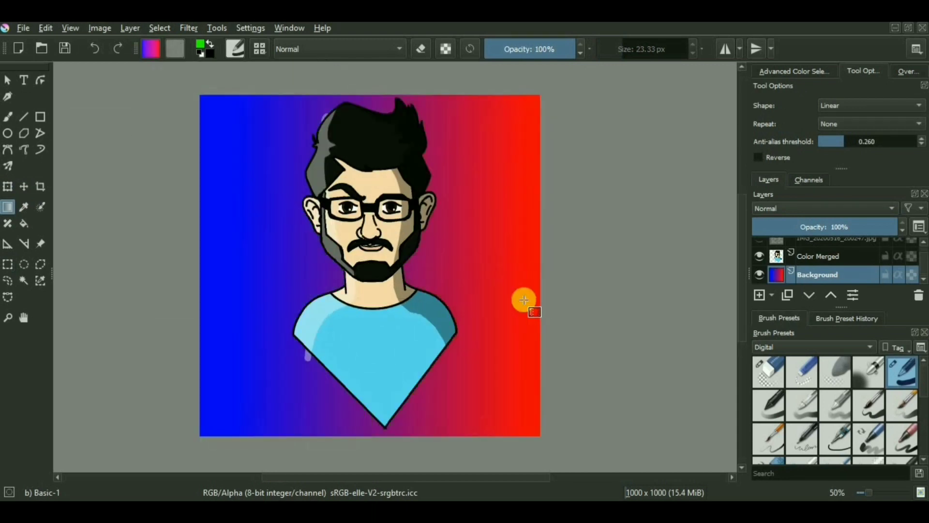
{"action": "key", "text": "ctrl+z"}
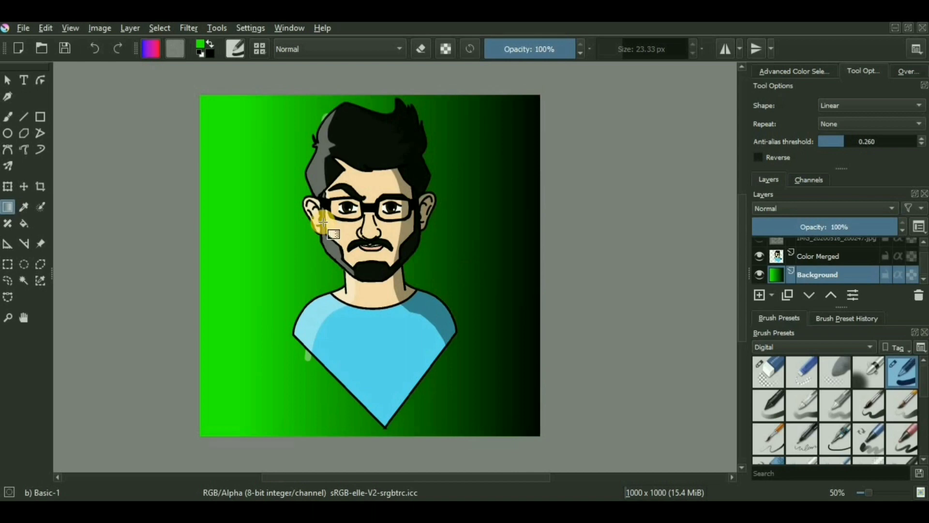
Step: Try a yellow-to-red gradient on the Background layer, and undo it
{"action": "left_click", "coordinate": [156, 61]}
{"action": "left_click", "coordinate": [213, 172]}
{"action": "left_click_drag", "start_coordinate": [248, 332], "coordinate": [427, 317]}
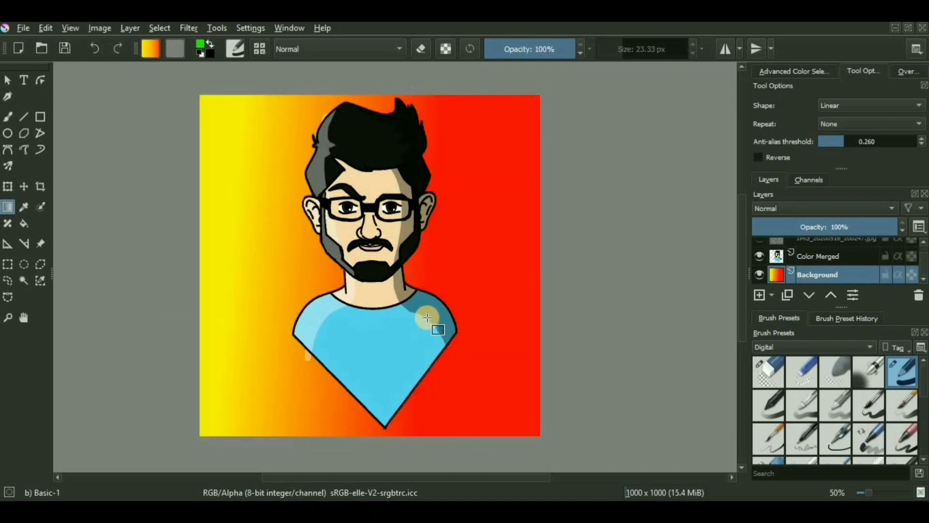
{"action": "key", "text": "ctrl+z"}
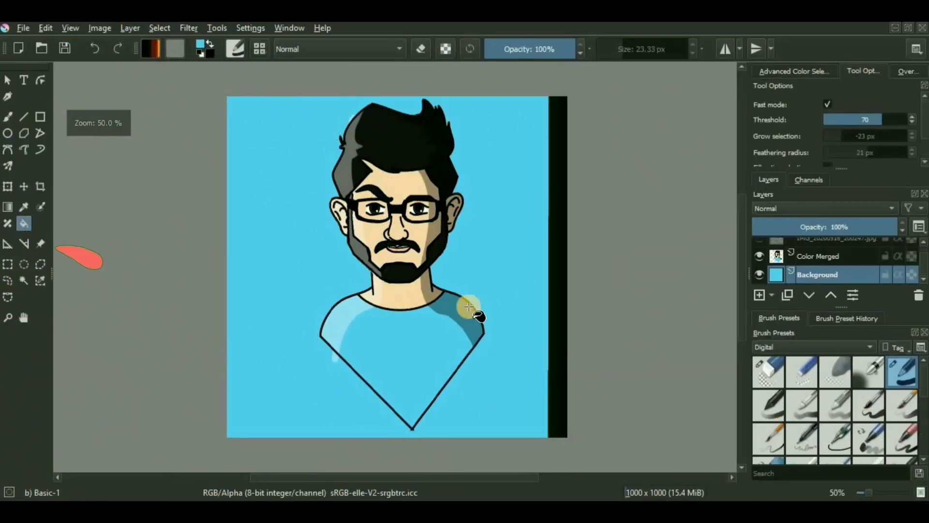
Step: Undo the light blue fill on the Background layer and make Color Merged the active layer
{"action": "key", "text": "ctrl+z"}
{"action": "left_click", "coordinate": [819, 258]}
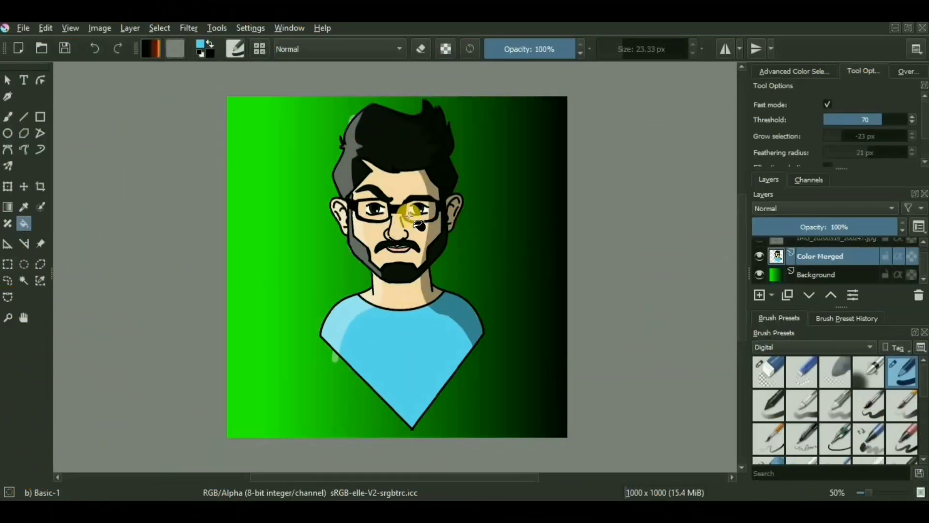
Step: Try filling the lower face and the shirt with light blue on the Color Merged layer, and undo the fills
{"action": "left_click", "coordinate": [415, 231]}
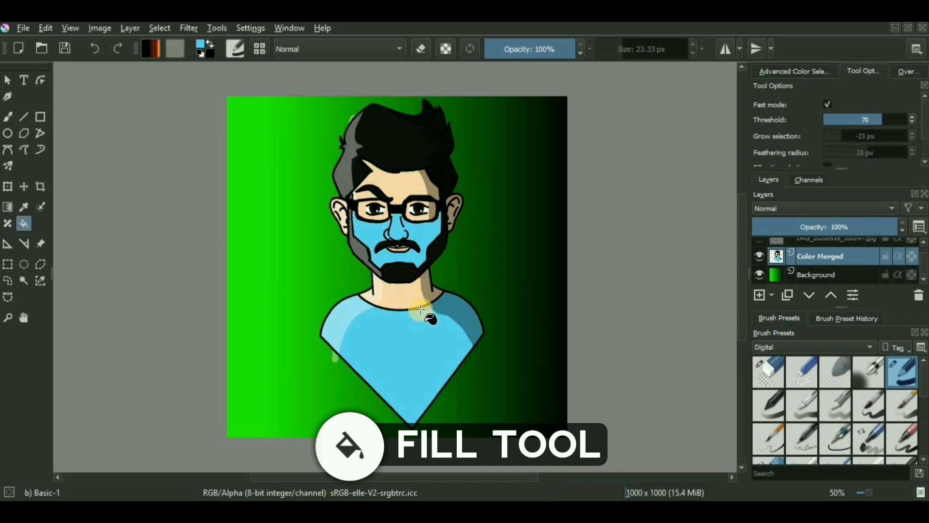
{"action": "left_click", "coordinate": [425, 323]}
{"action": "key", "text": "ctrl+z"}
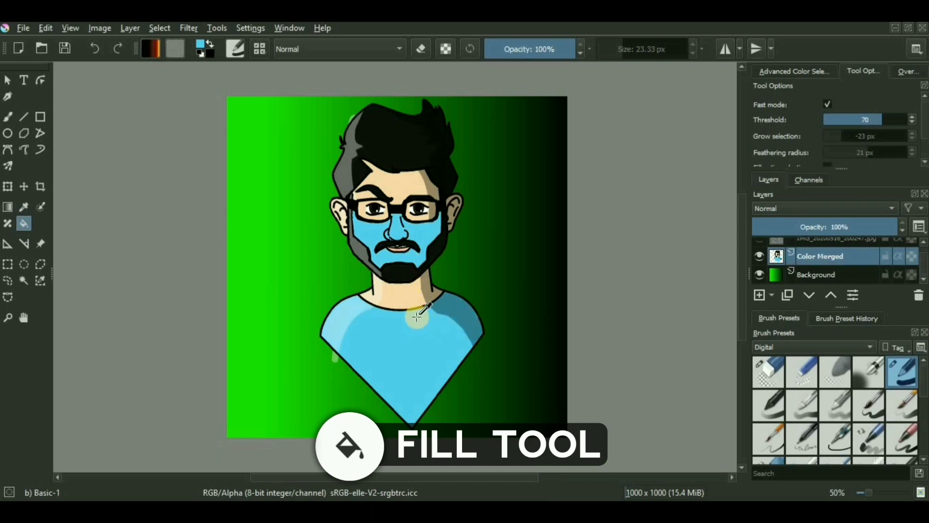
{"action": "key", "text": "ctrl+z"}
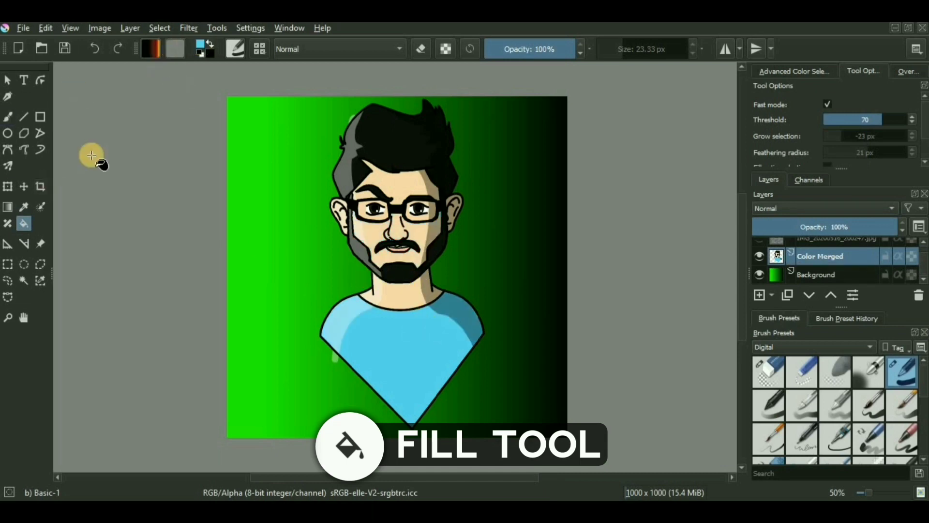
Step: Sample the forehead's skin tone as the foreground colour with the Color Picker
{"action": "left_click", "coordinate": [23, 207]}
{"action": "left_click", "coordinate": [407, 181]}
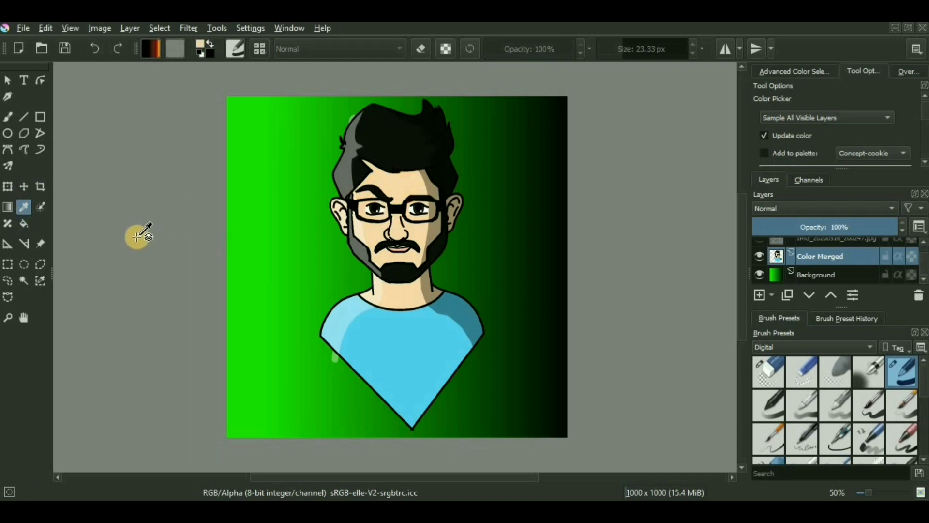
Step: Try filling the black hair with the sampled skin tone using the Fill tool, and undo it
{"action": "left_click", "coordinate": [24, 225]}
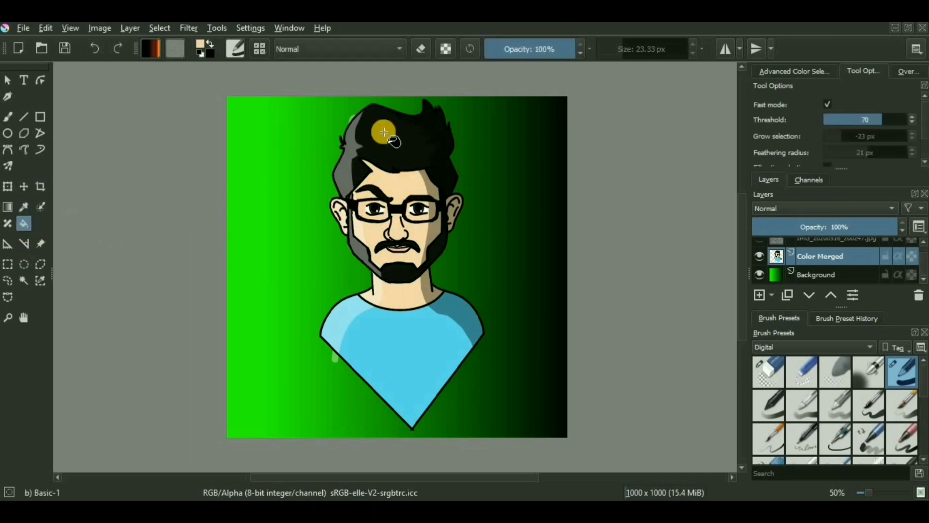
{"action": "left_click", "coordinate": [389, 131]}
{"action": "key", "text": "ctrl+z"}
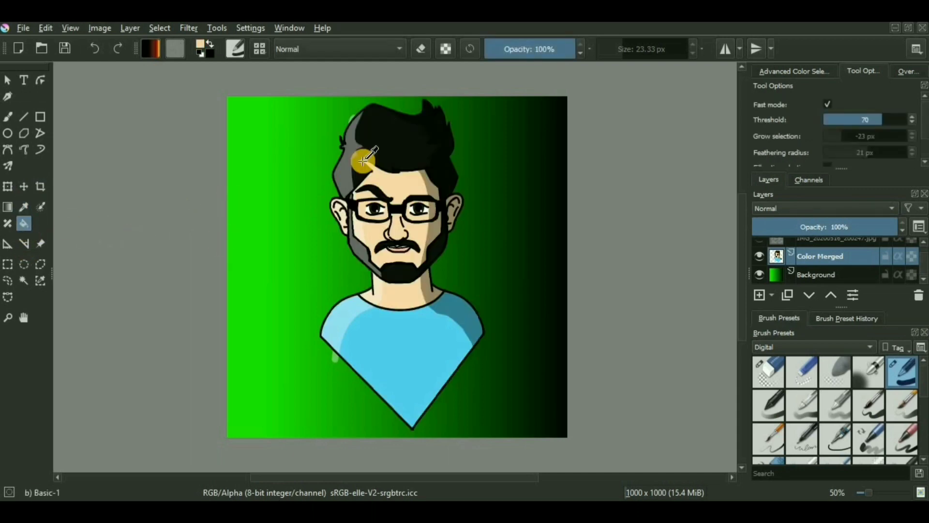
{"action": "key", "text": "ctrl+z"}
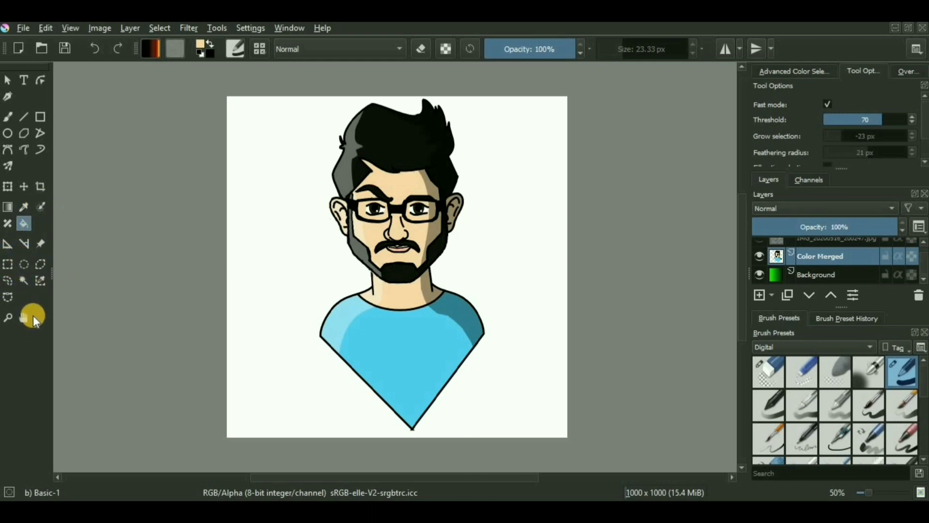
Step: Zoom in on the edge of the portrait's face with the Zoom tool
{"action": "left_click", "coordinate": [8, 318]}
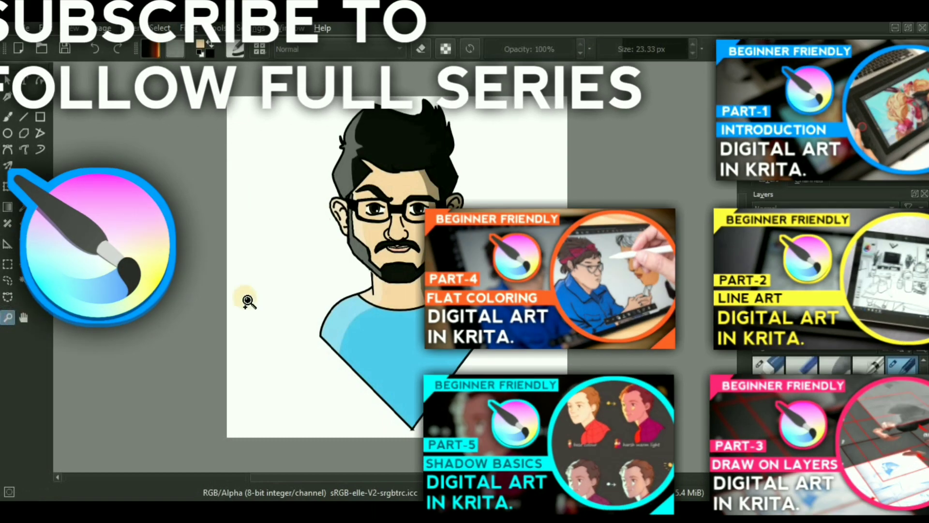
{"action": "left_click", "coordinate": [347, 258]}
{"action": "left_click", "coordinate": [347, 258]}
{"action": "left_click", "coordinate": [348, 259]}
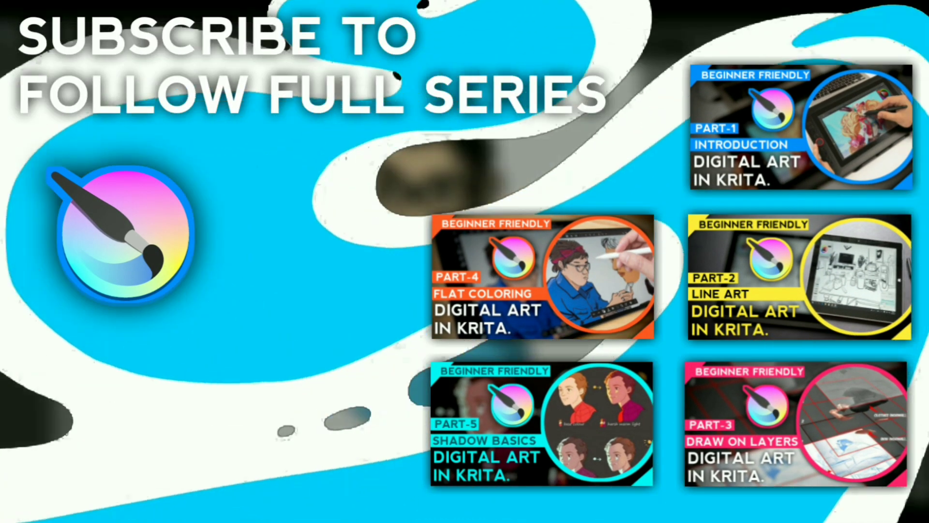